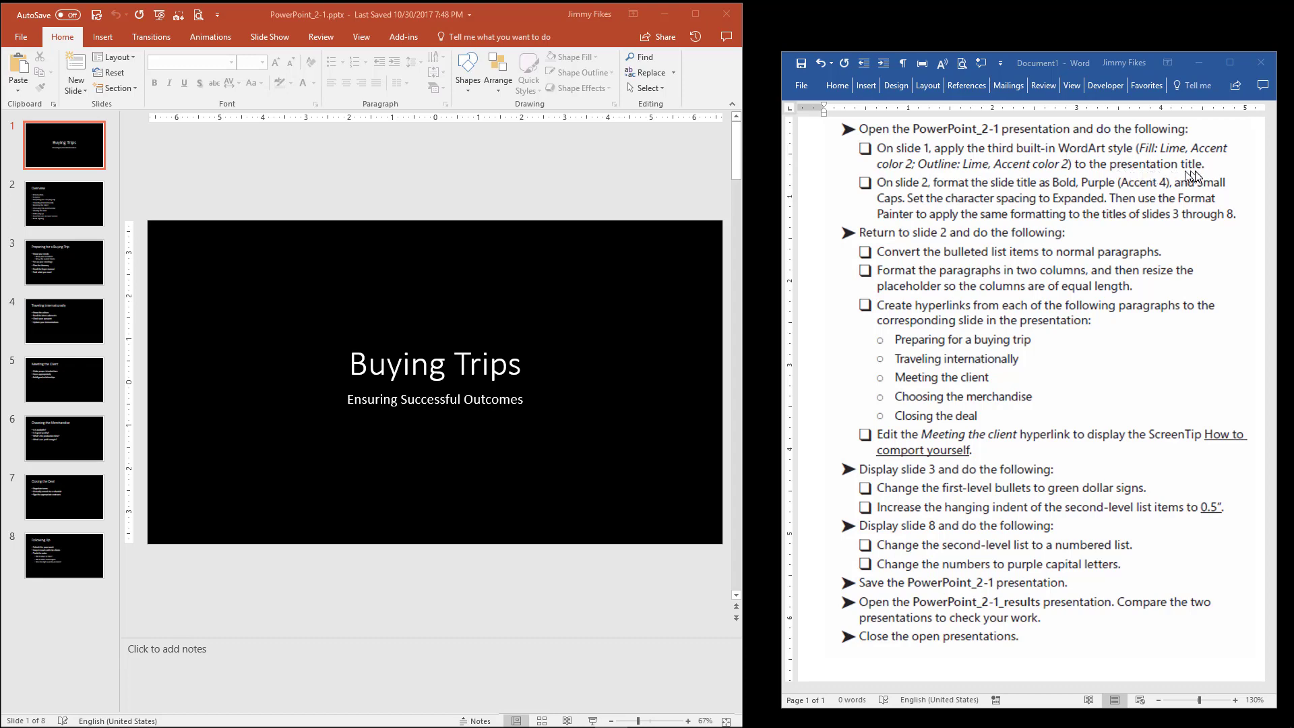
Select the entire 'Buying Trips' title placeholder on slide 1 as one object
click(413, 366)
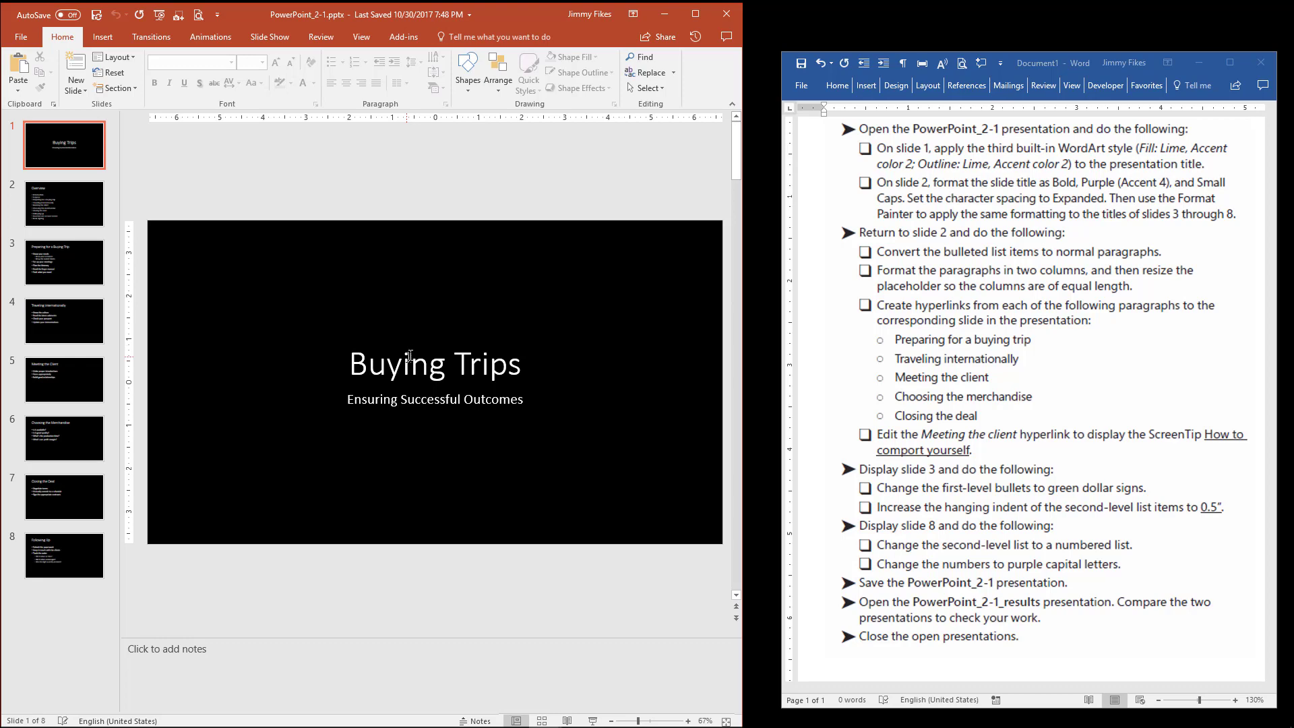
click(236, 334)
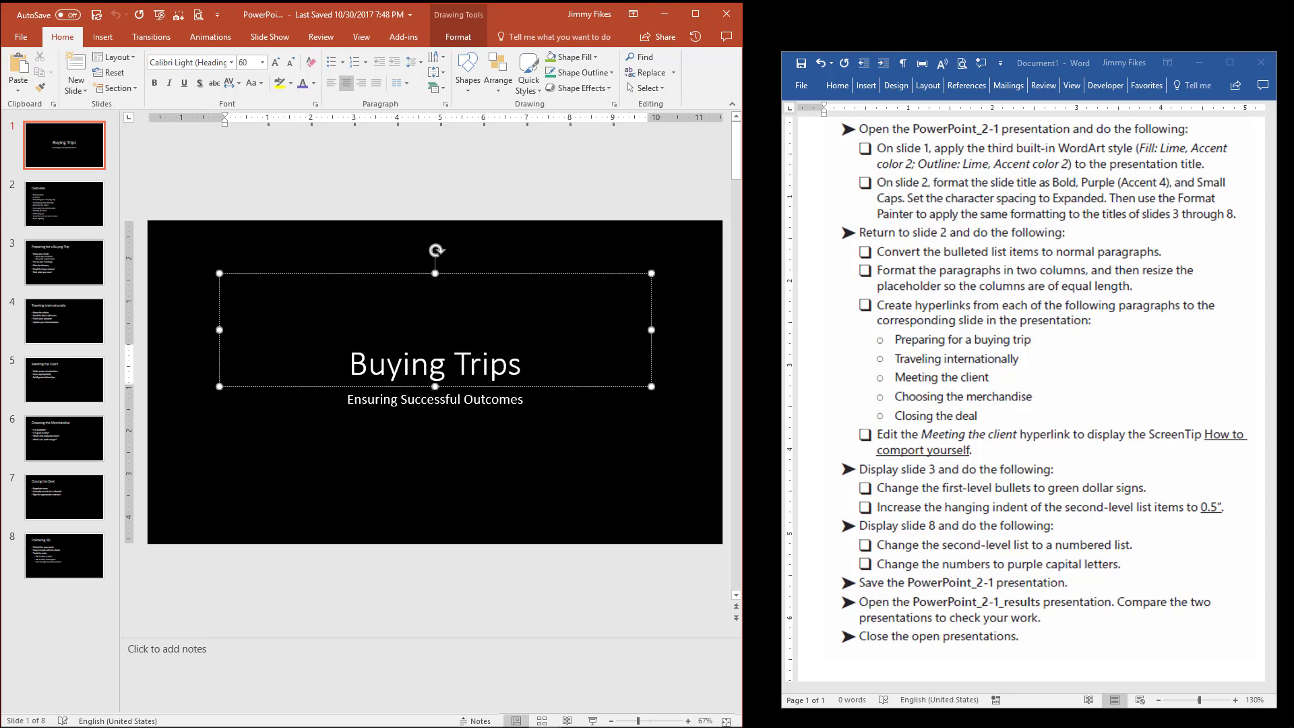
click(388, 273)
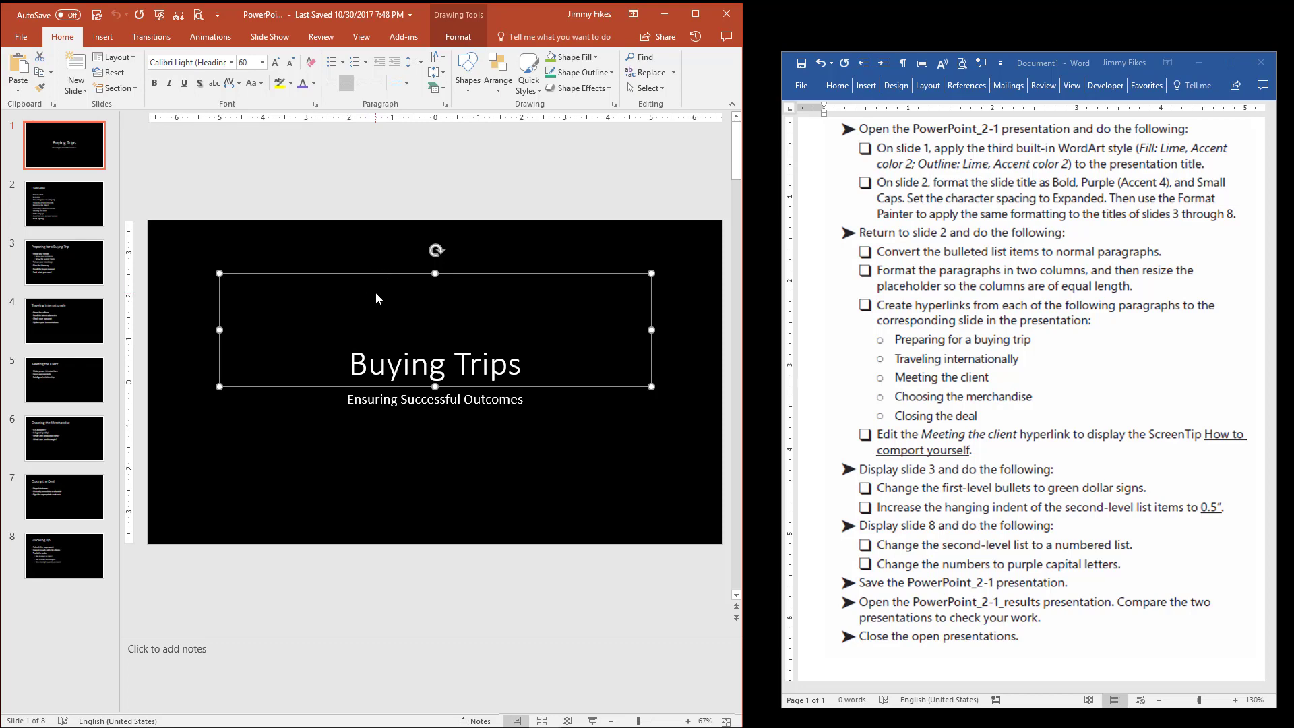
click(395, 475)
click(413, 366)
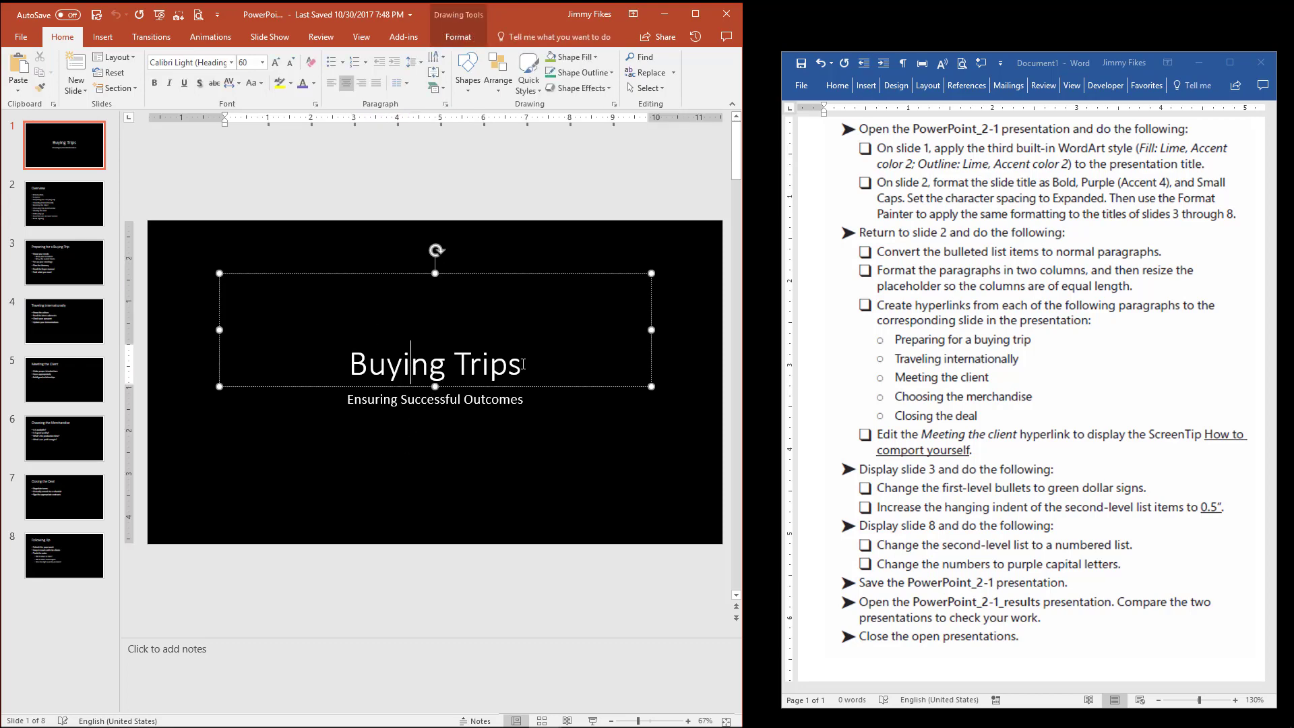
drag(412, 366, 469, 366)
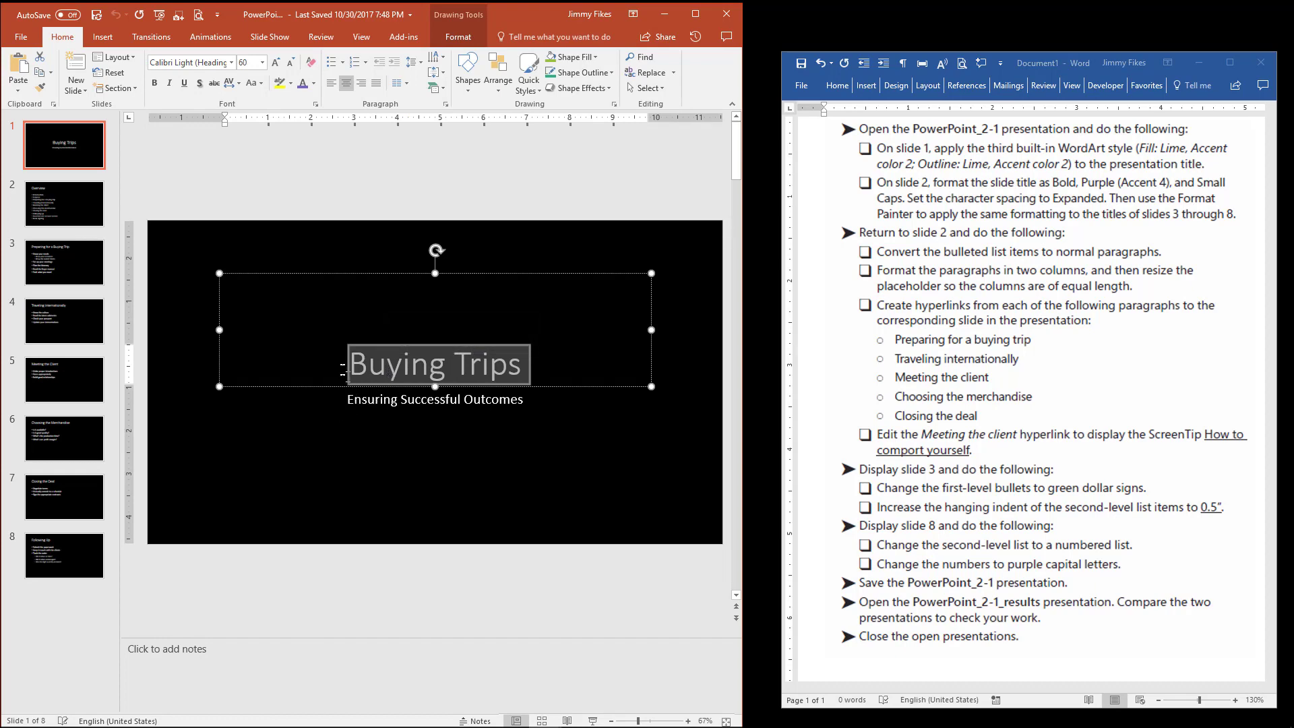
click(334, 341)
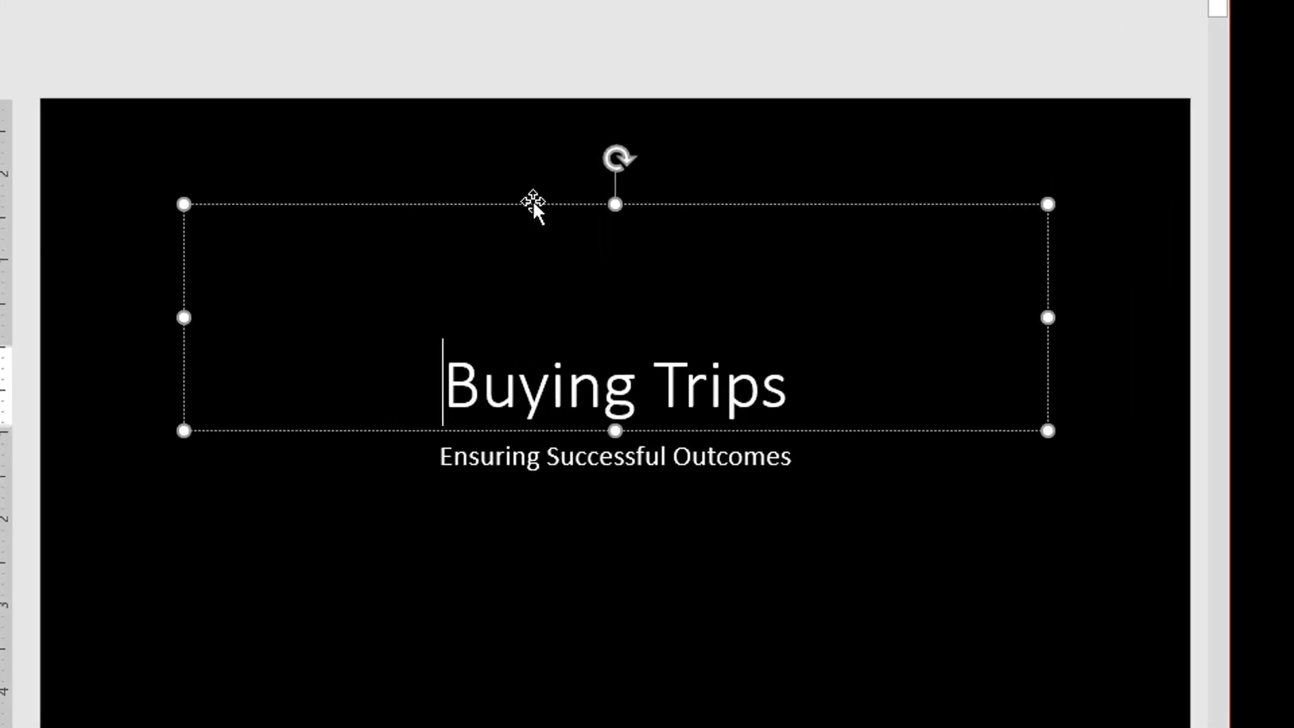
click(533, 204)
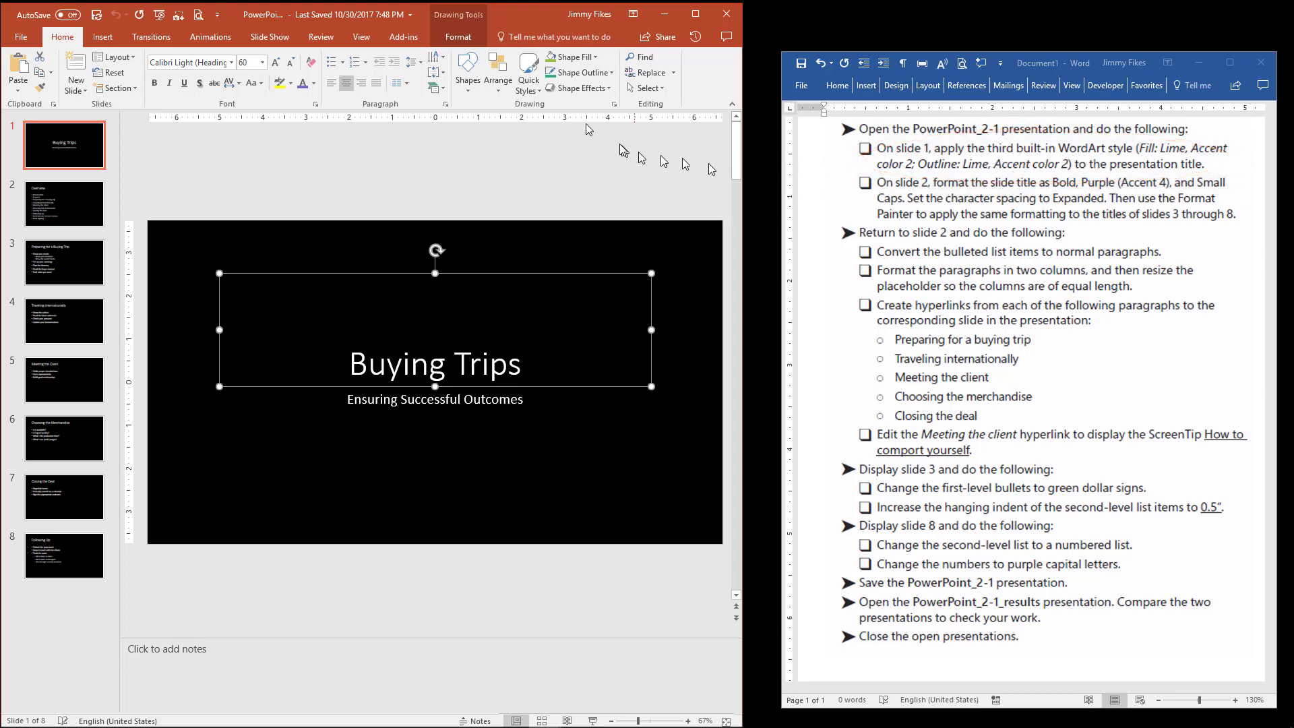
Apply the Fill: Lime, Accent color 2; Outline: Lime WordArt style to the title, then show slide 2
click(459, 40)
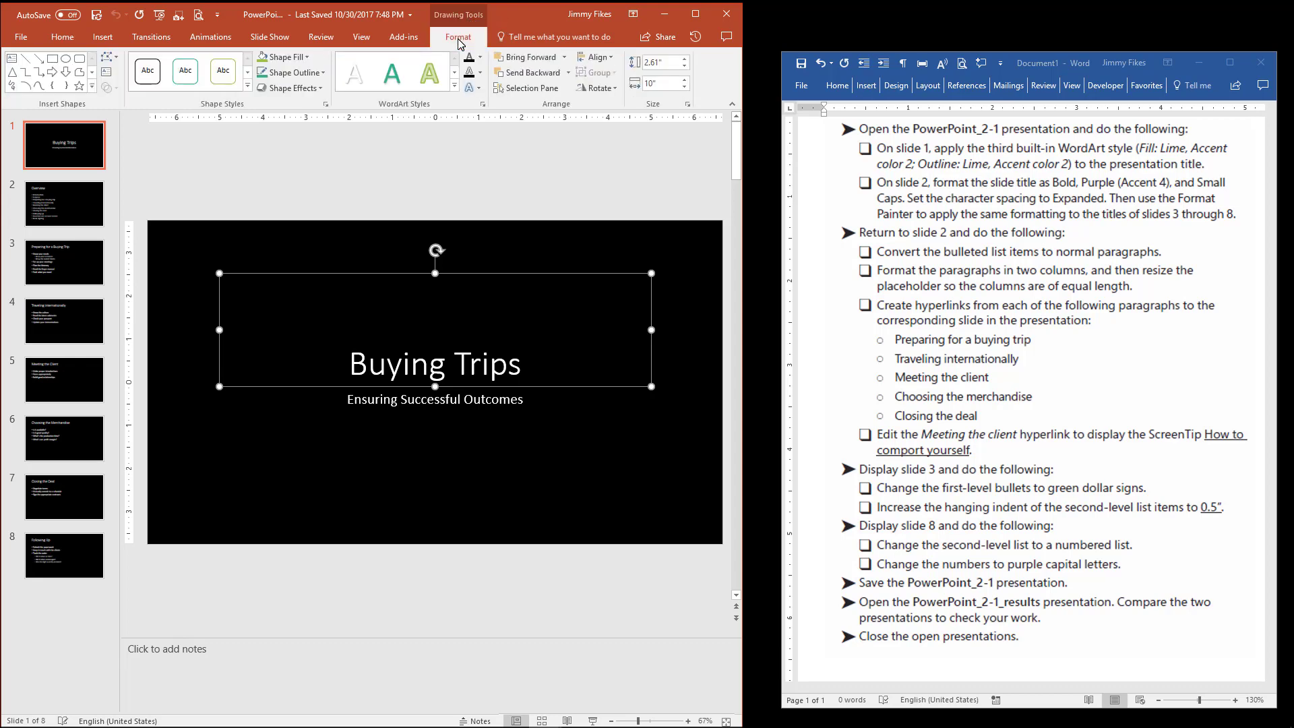
click(456, 87)
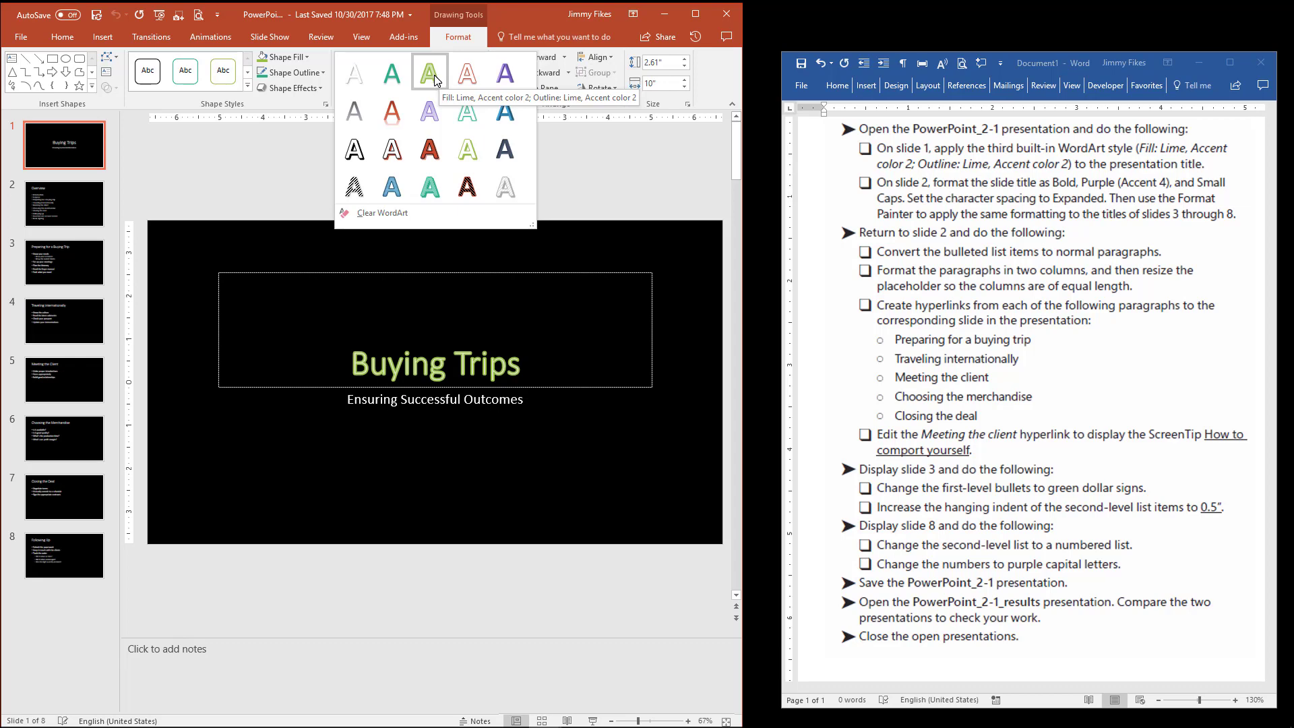
click(430, 72)
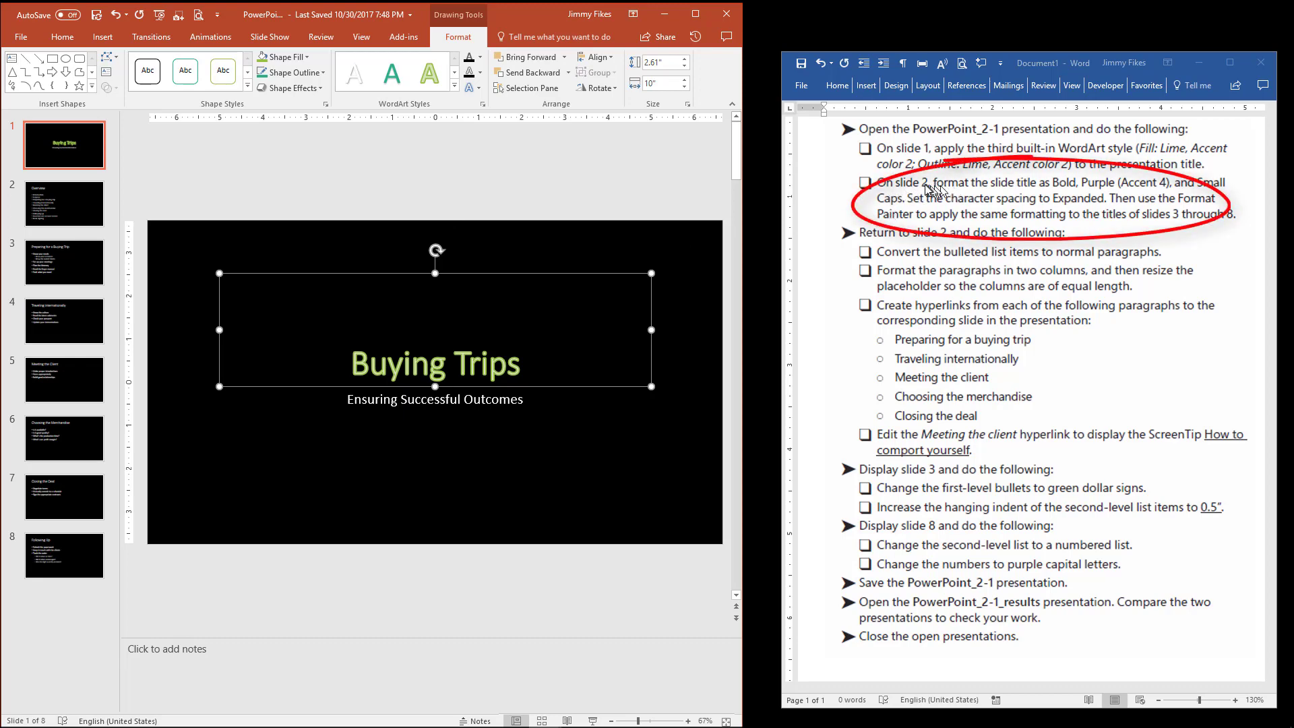
click(83, 199)
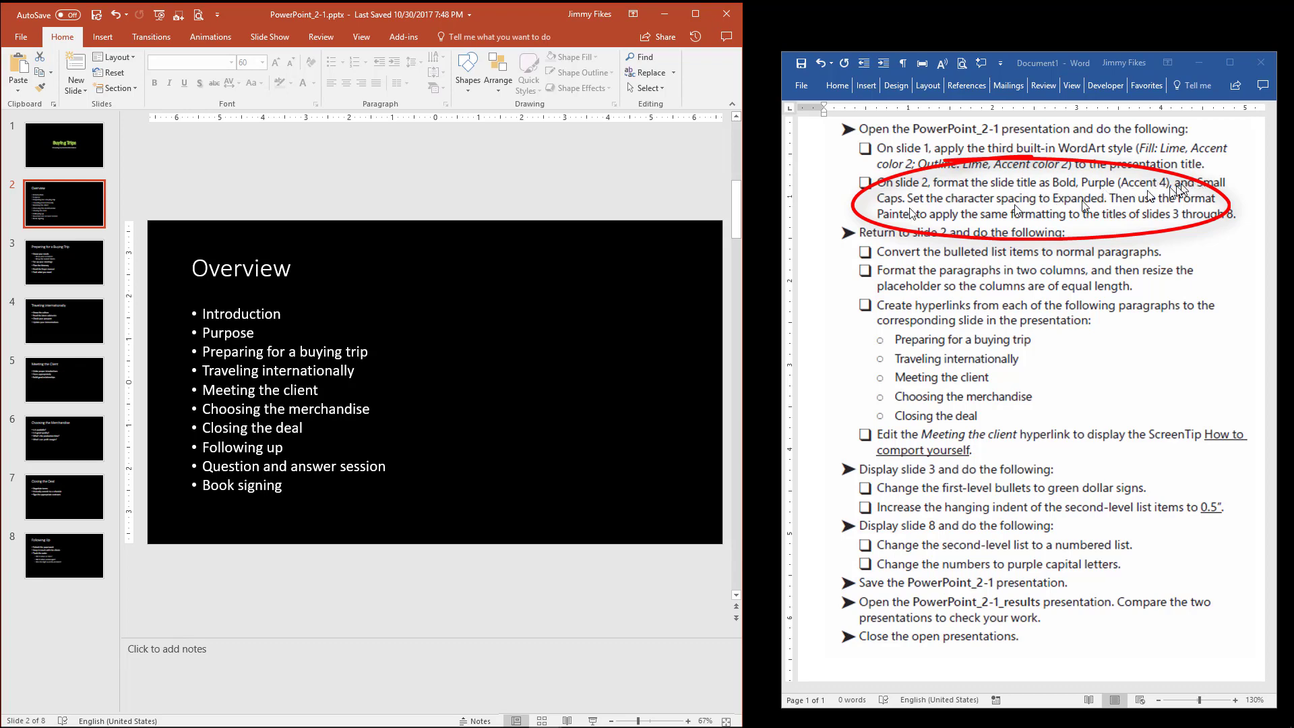
Make the whole Overview title bold and color it Purple, Accent 4
click(297, 276)
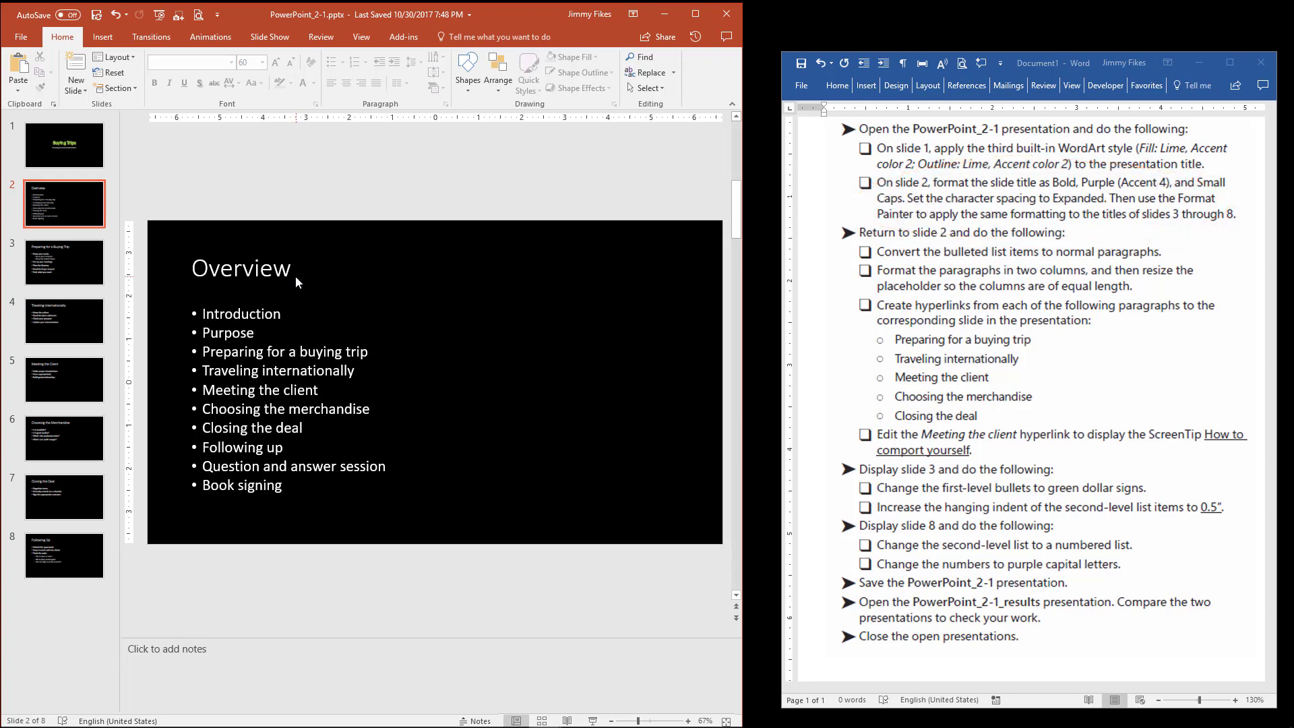
click(271, 269)
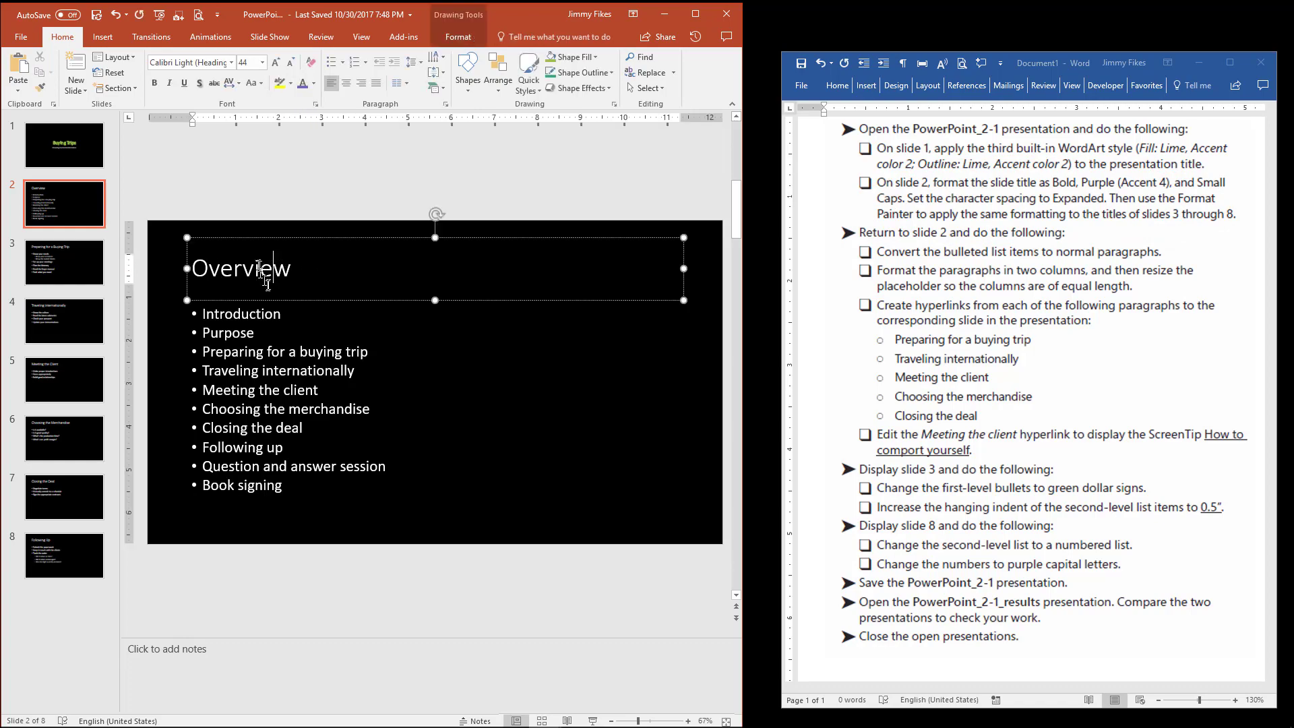
click(276, 239)
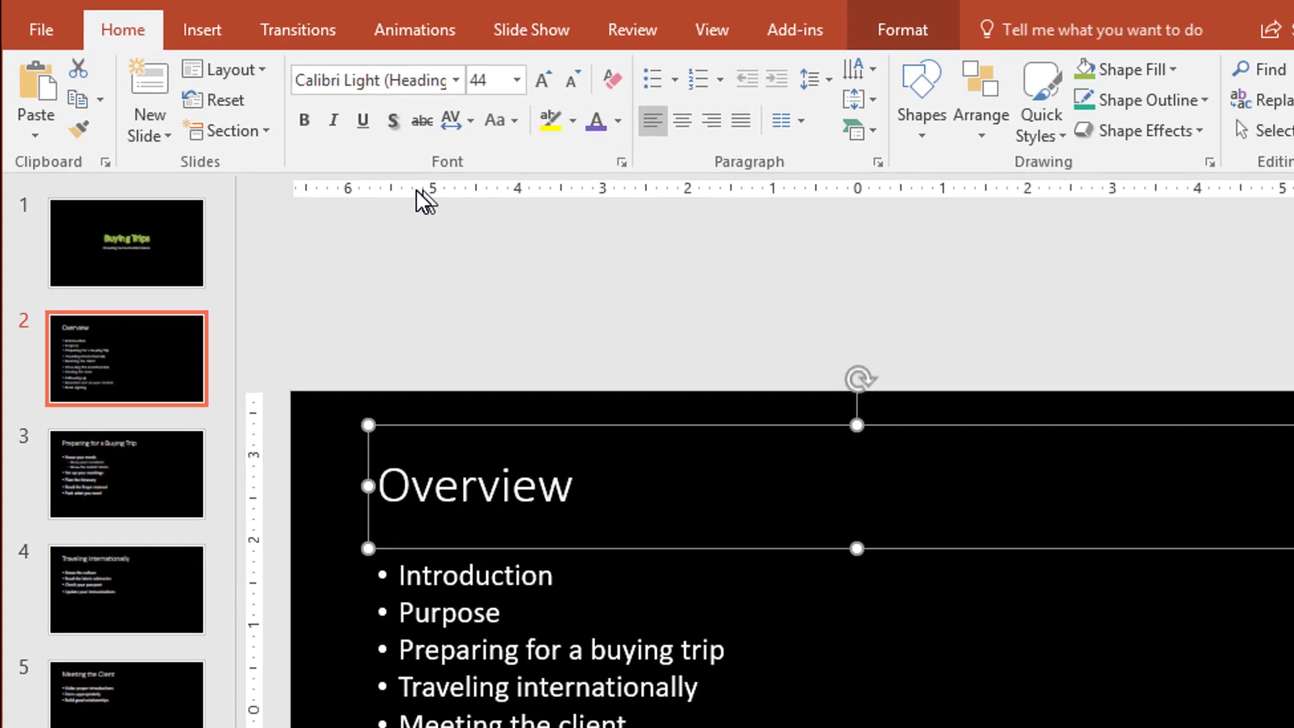
click(304, 121)
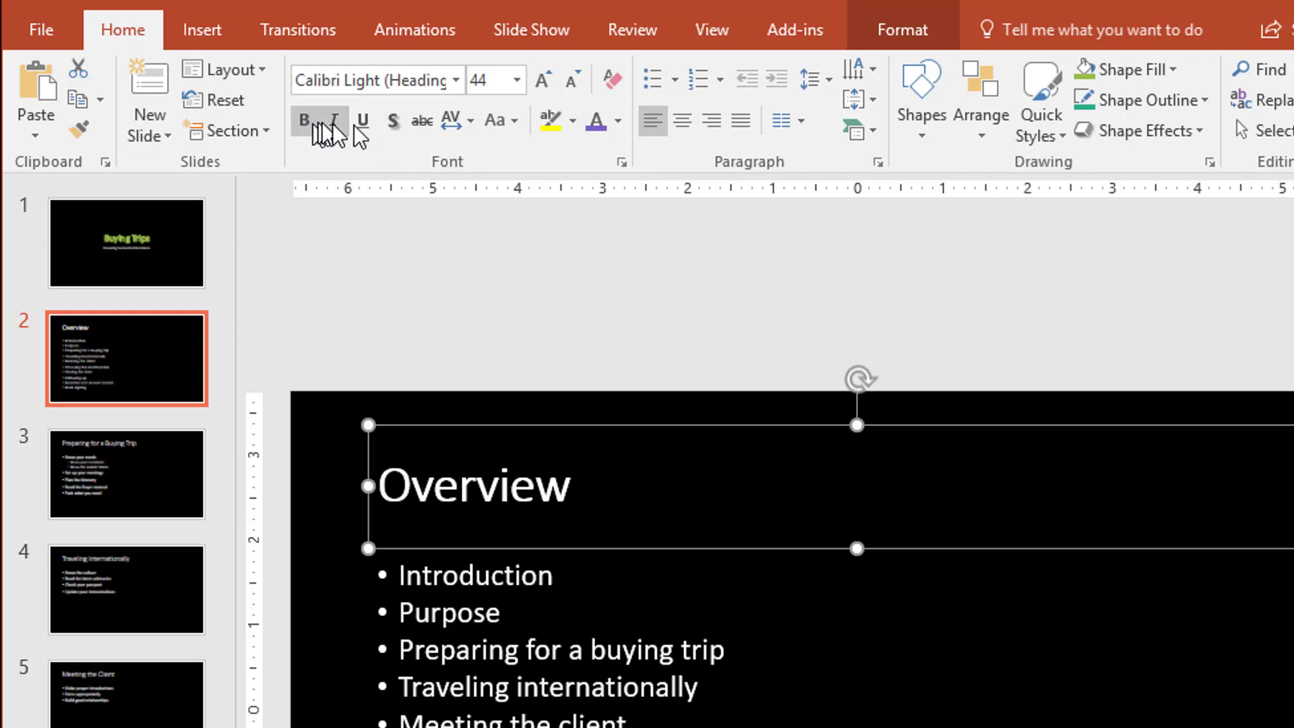
click(616, 123)
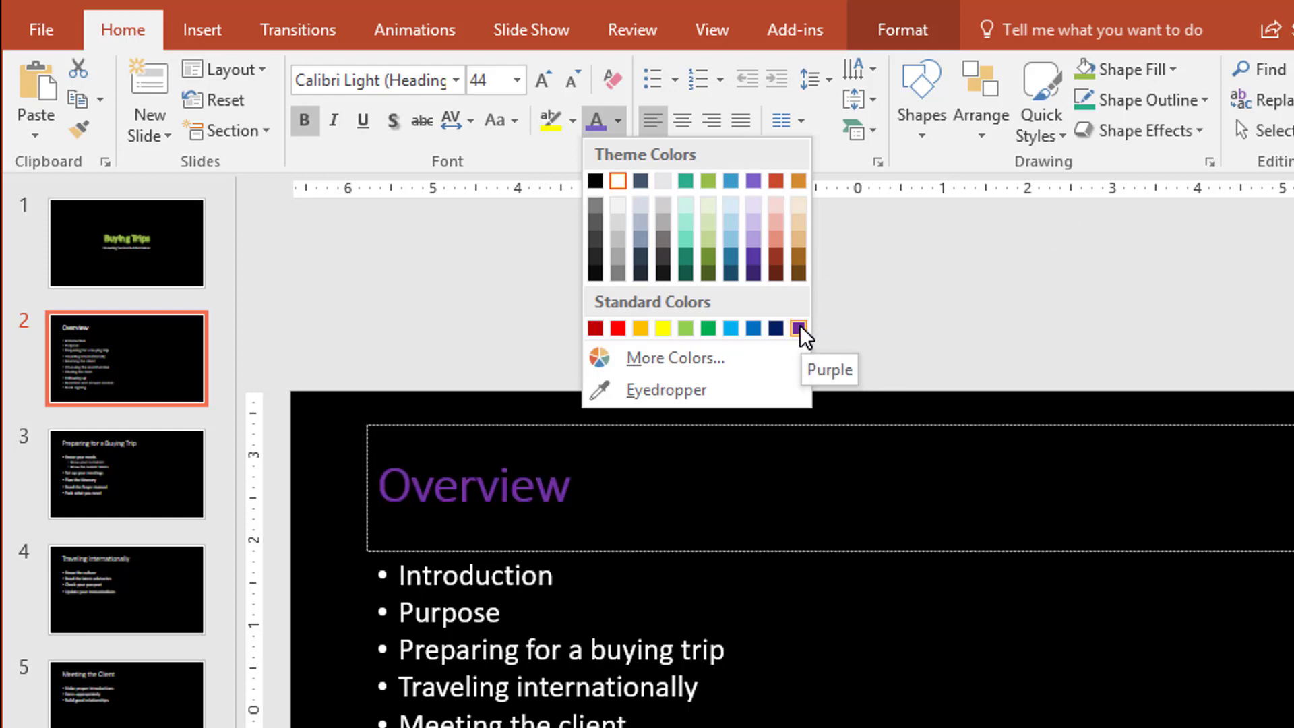
click(754, 180)
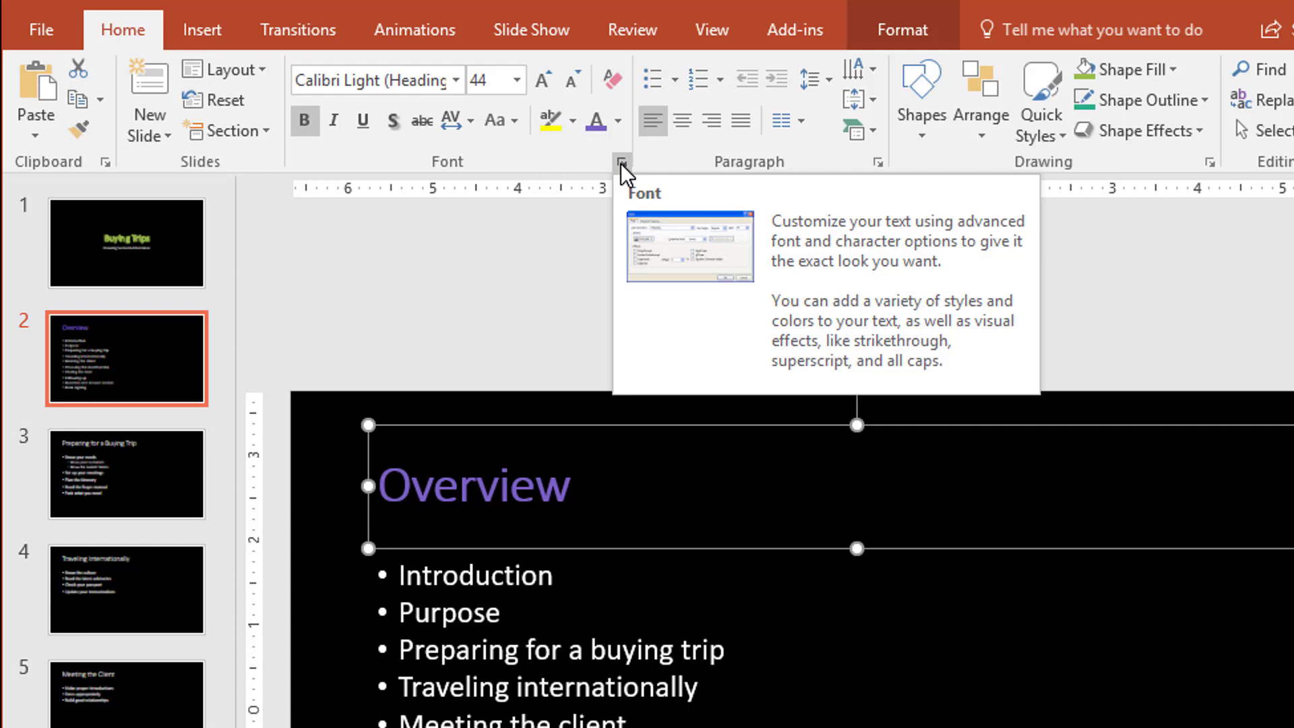
Turn on small caps for the Overview title in the Font dialog
click(621, 162)
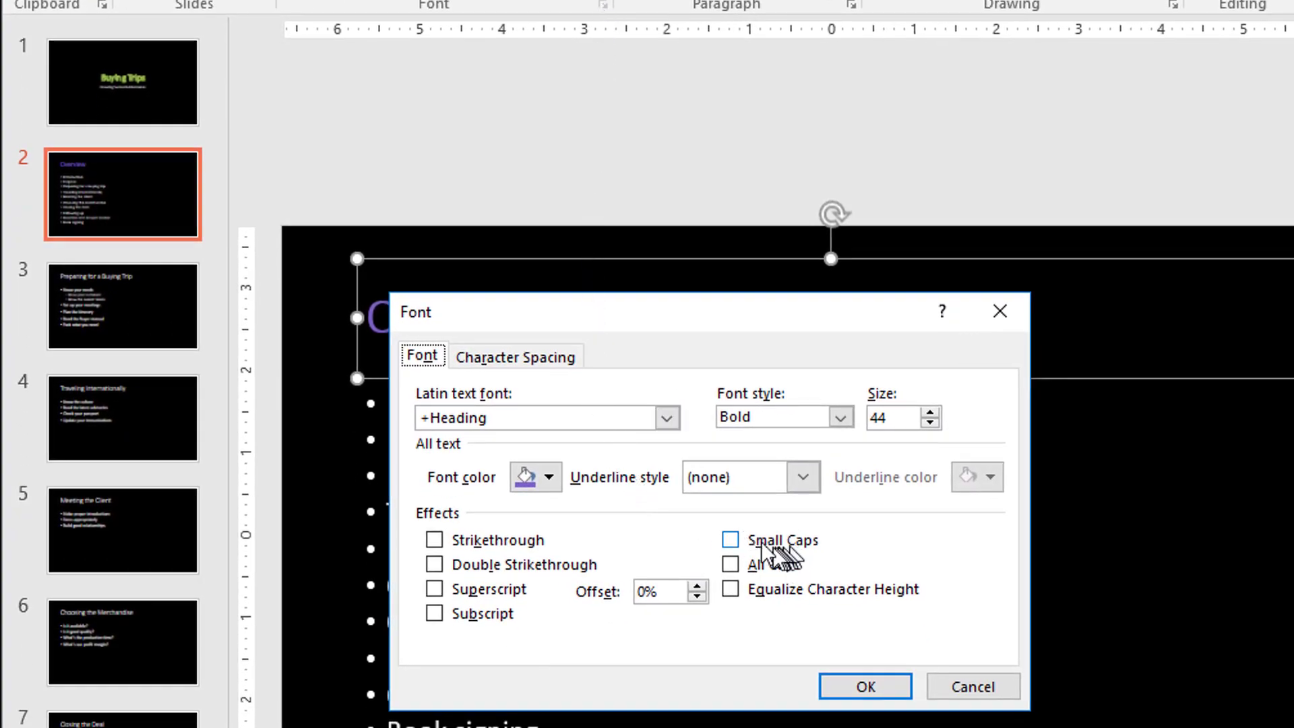
click(732, 539)
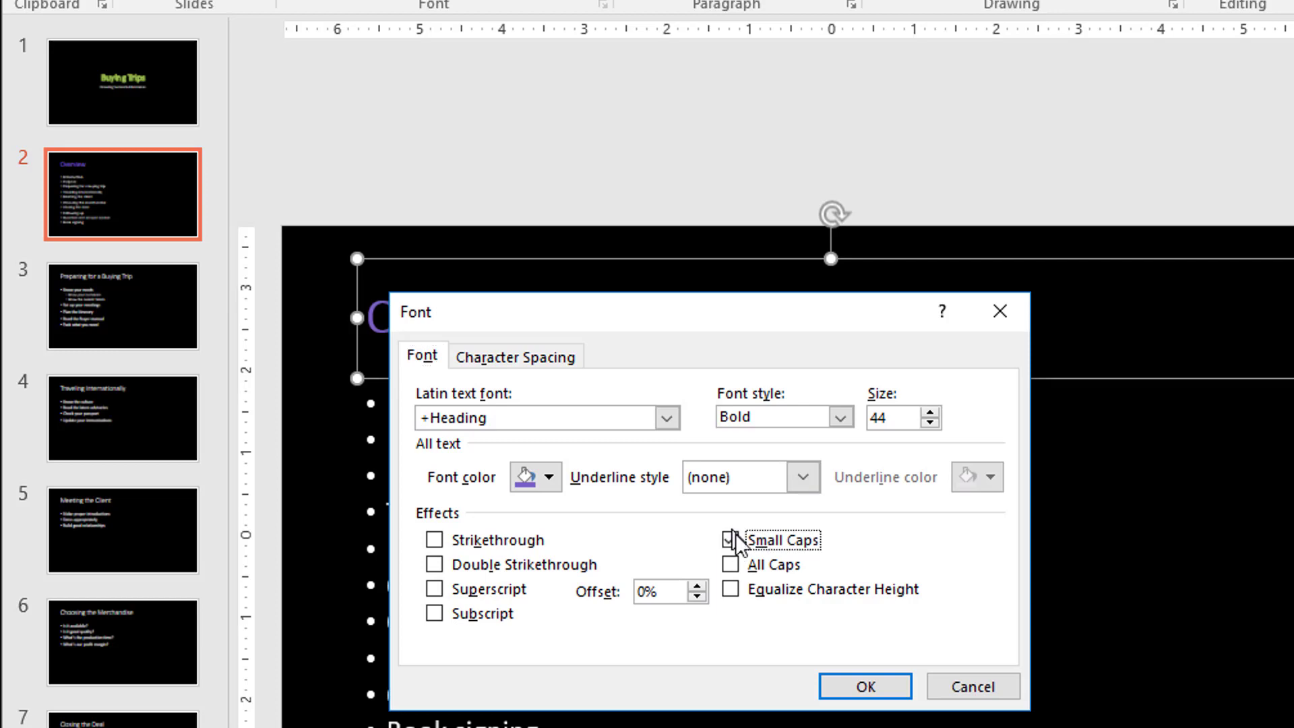
click(876, 689)
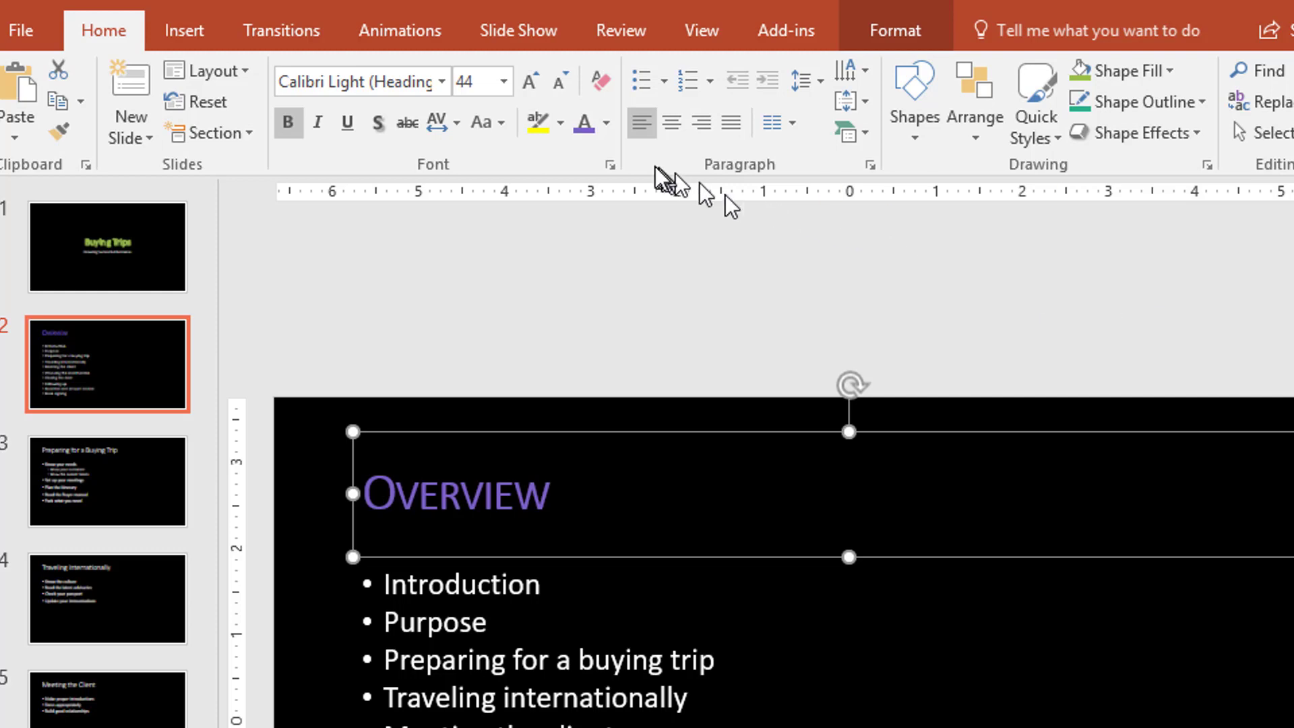
Set the title's character spacing to Expanded by 1 pt
click(611, 166)
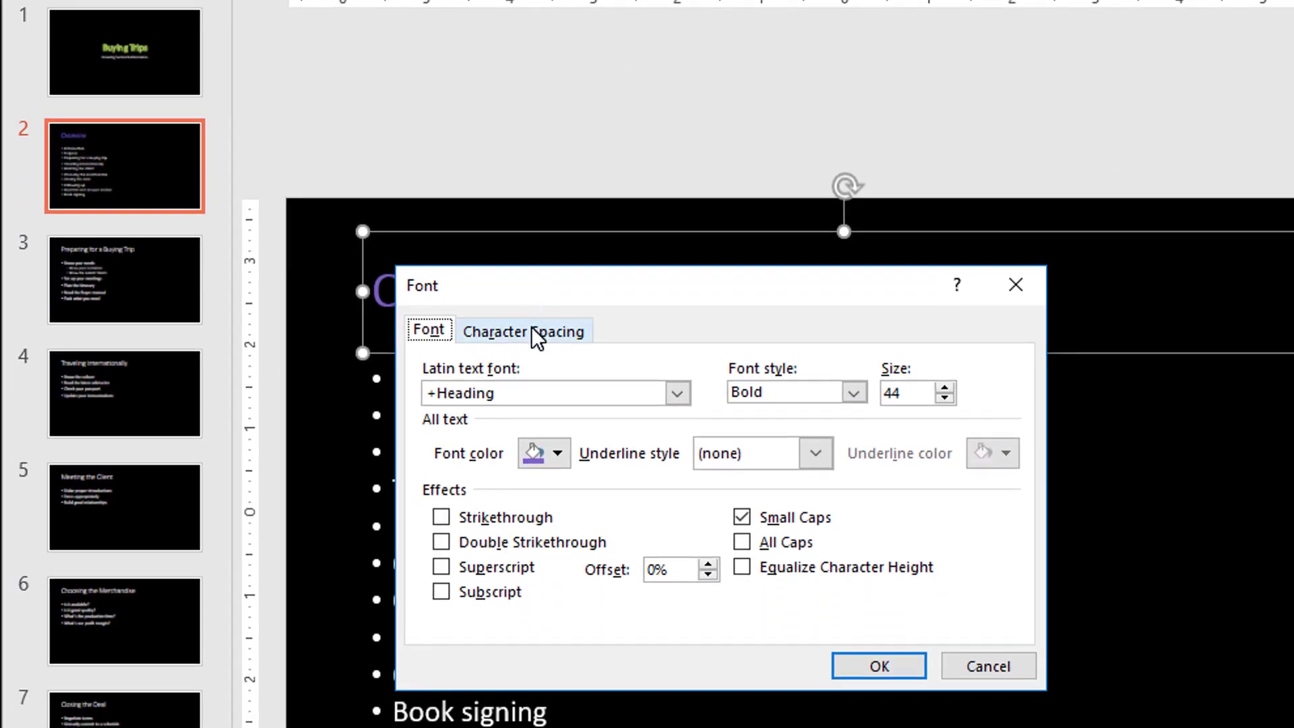
click(529, 444)
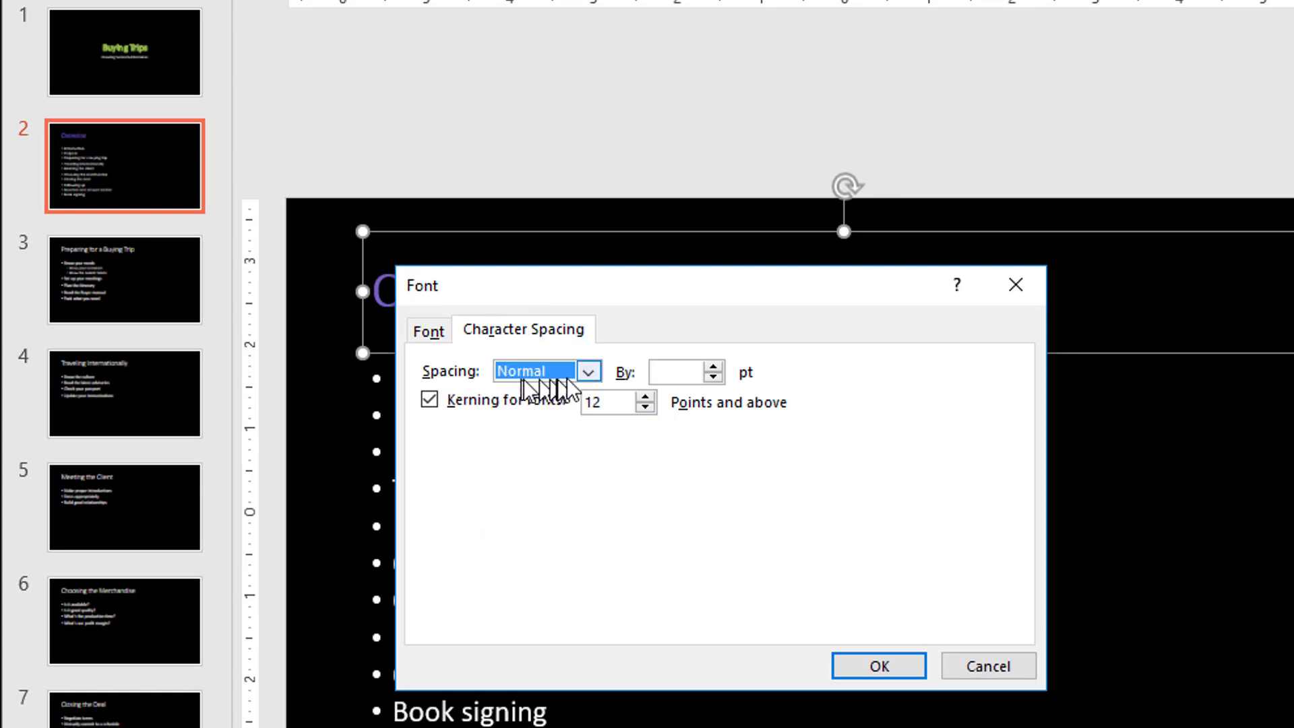
click(589, 374)
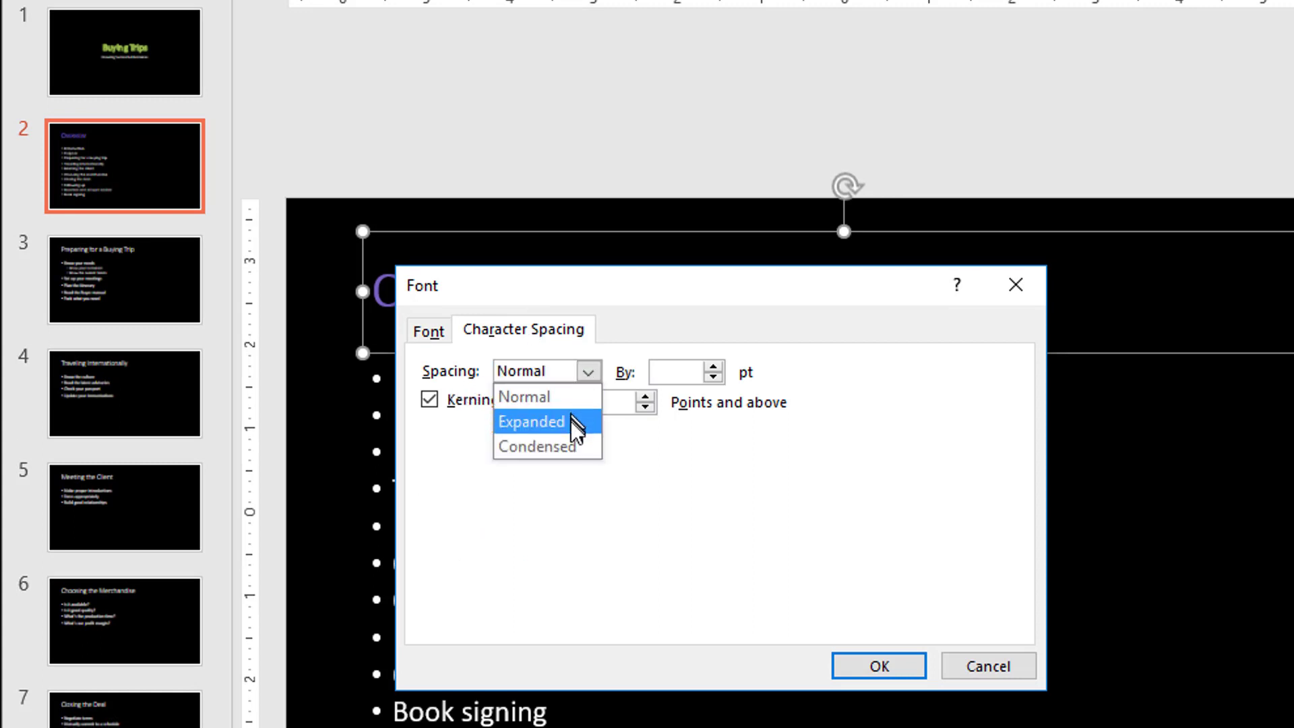
click(578, 421)
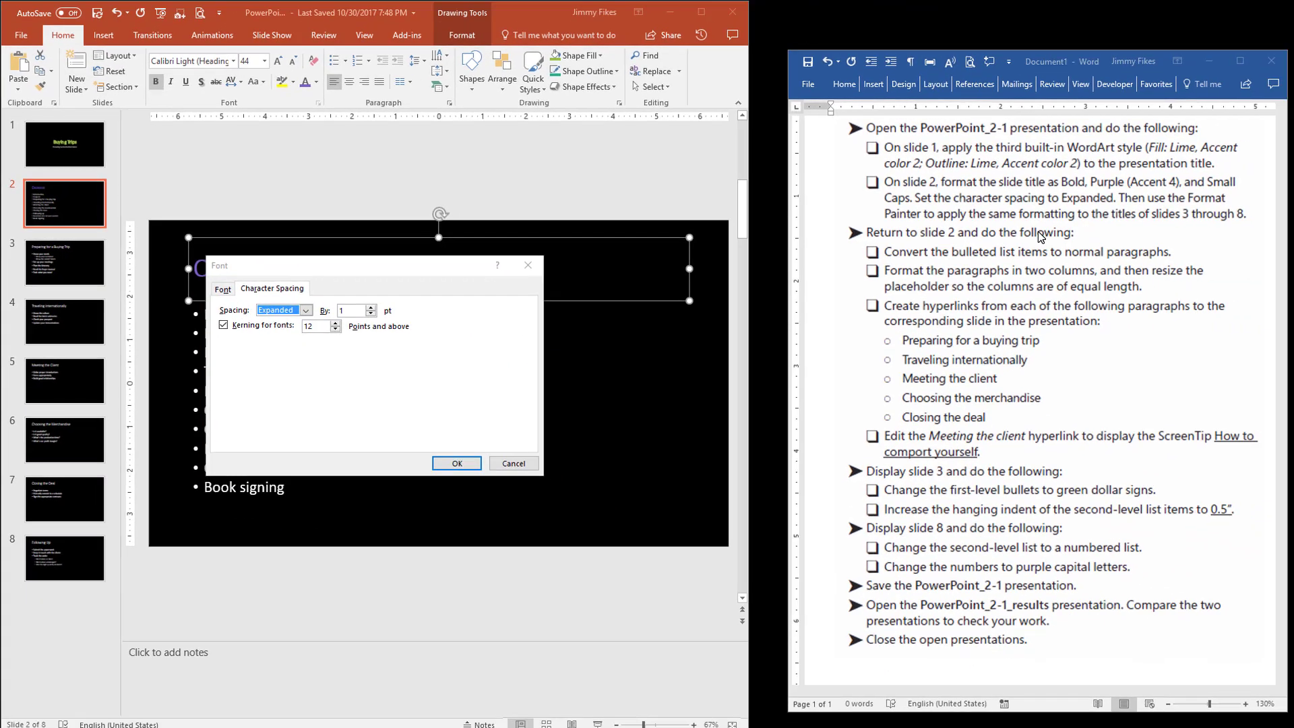
click(918, 207)
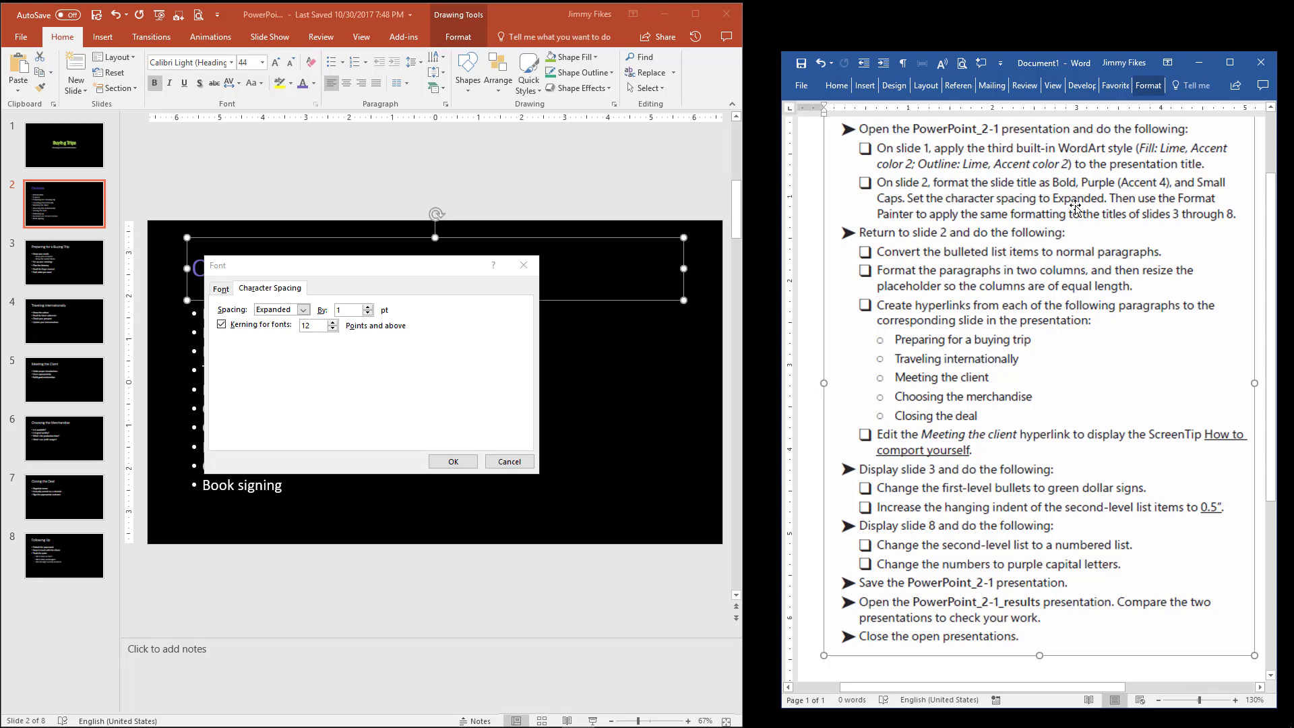
Apply the expanded spacing and lock Format Painter on with the Overview title's formatting
click(453, 461)
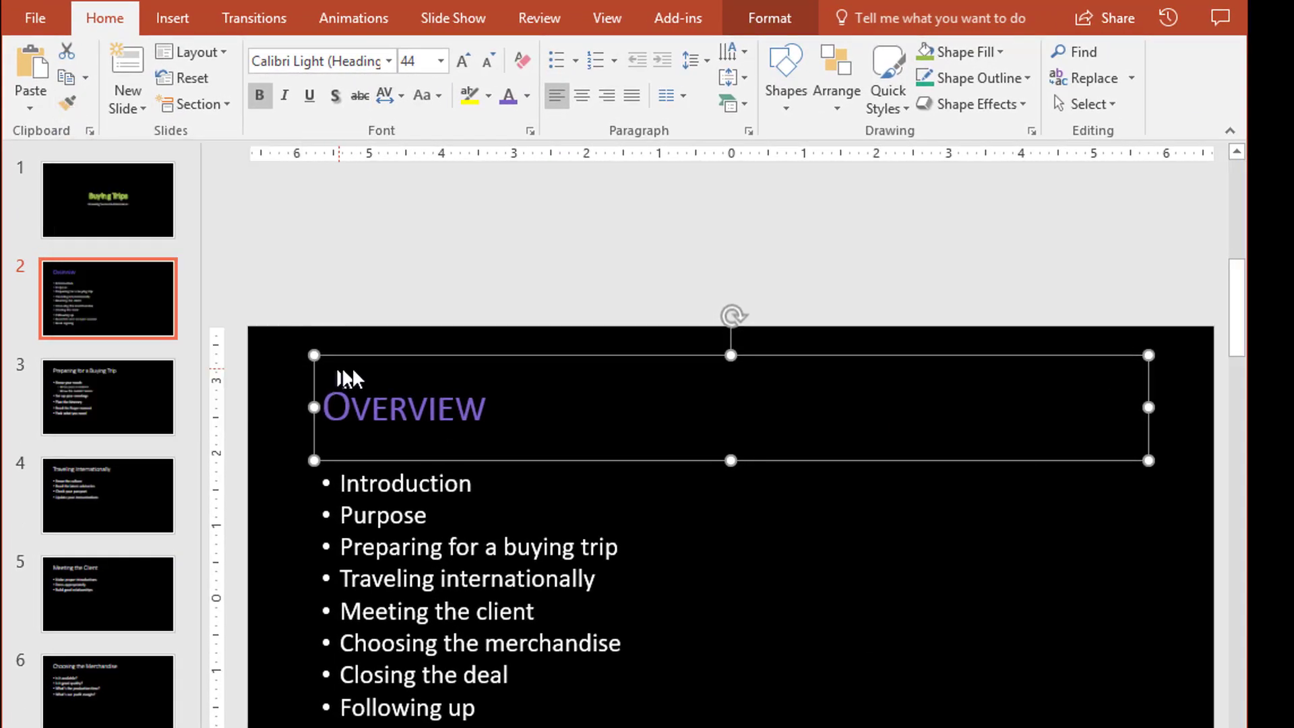
click(68, 107)
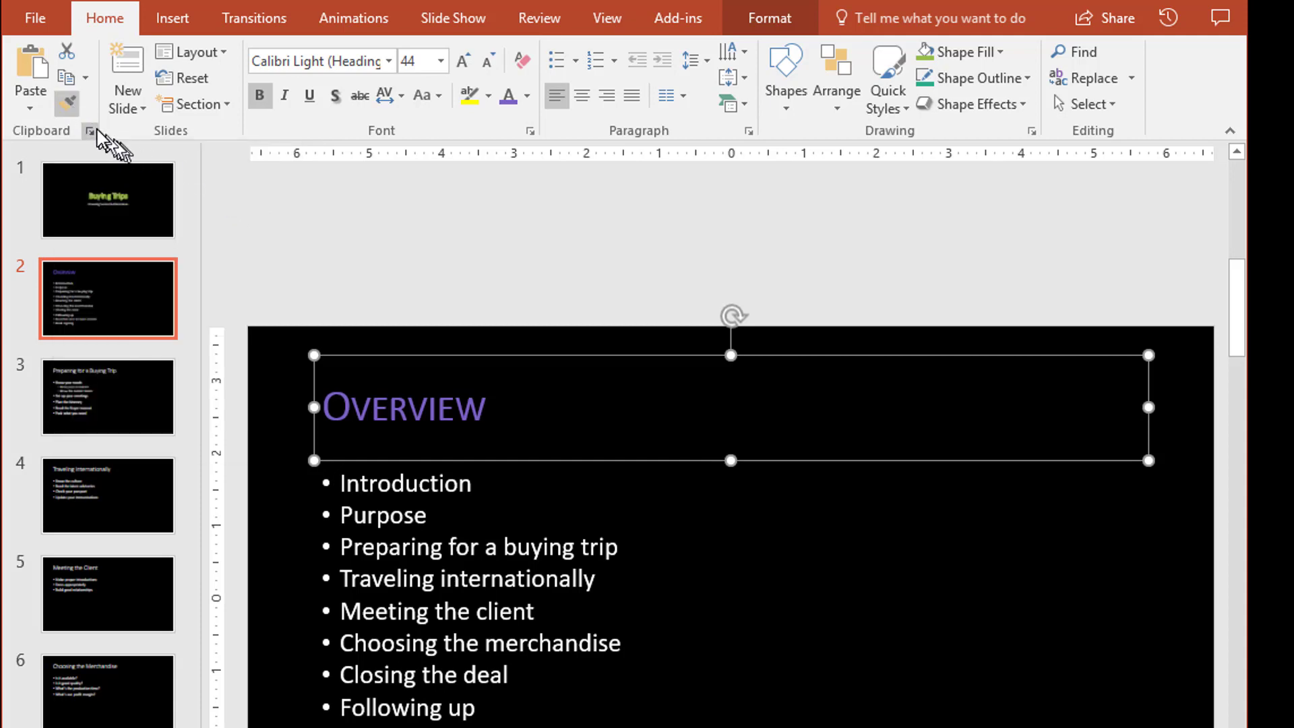
double_click(67, 108)
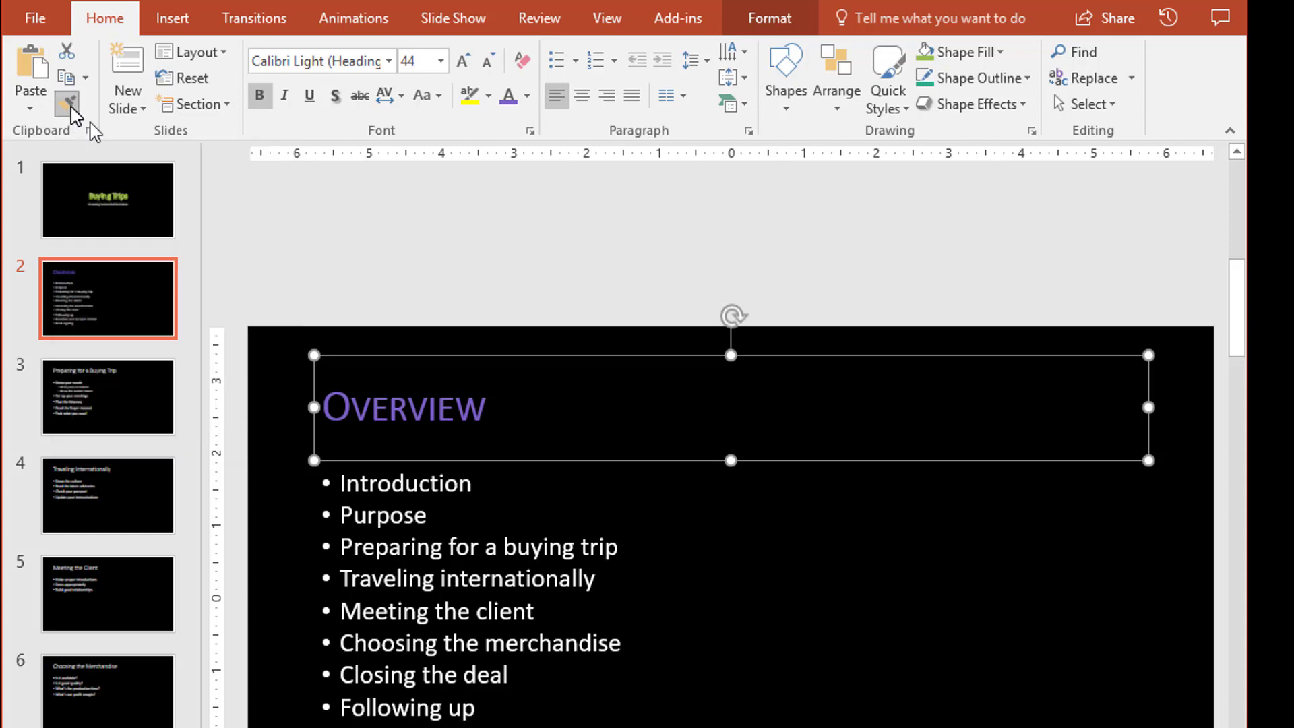
Paint the purple small-caps title formatting onto the titles of slides 3 through 8
click(101, 398)
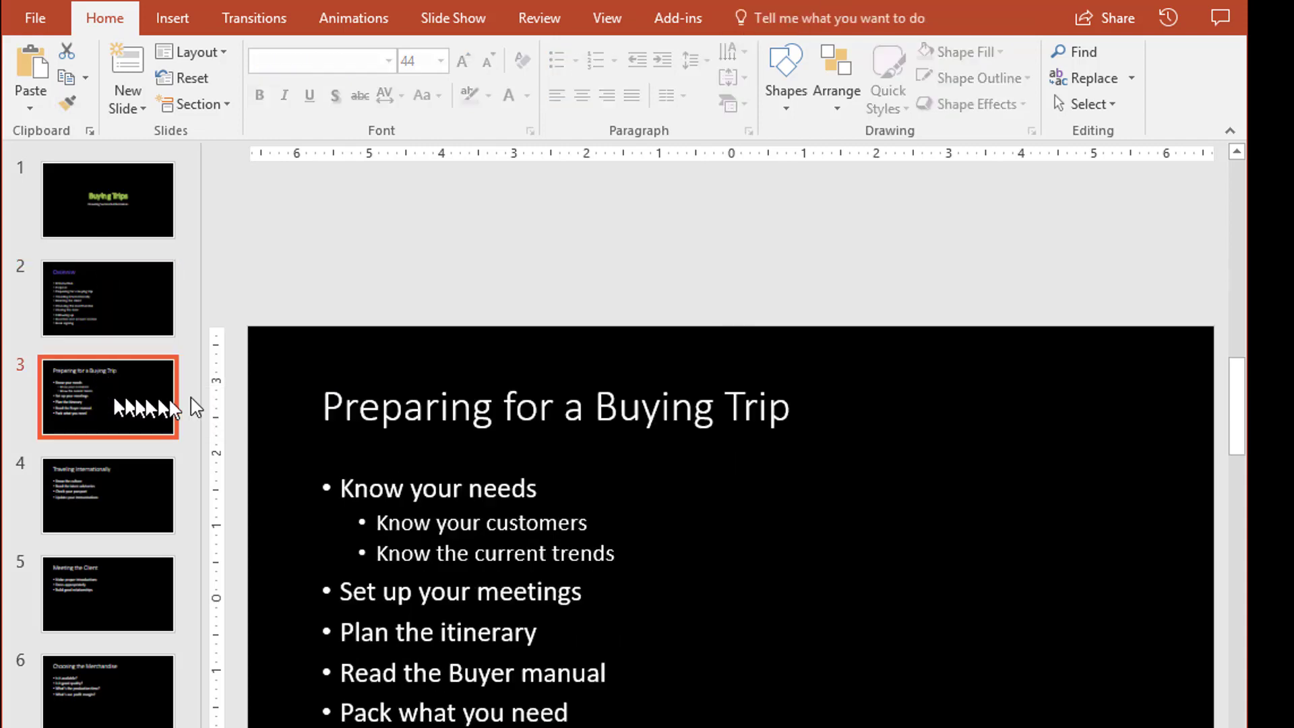
click(422, 416)
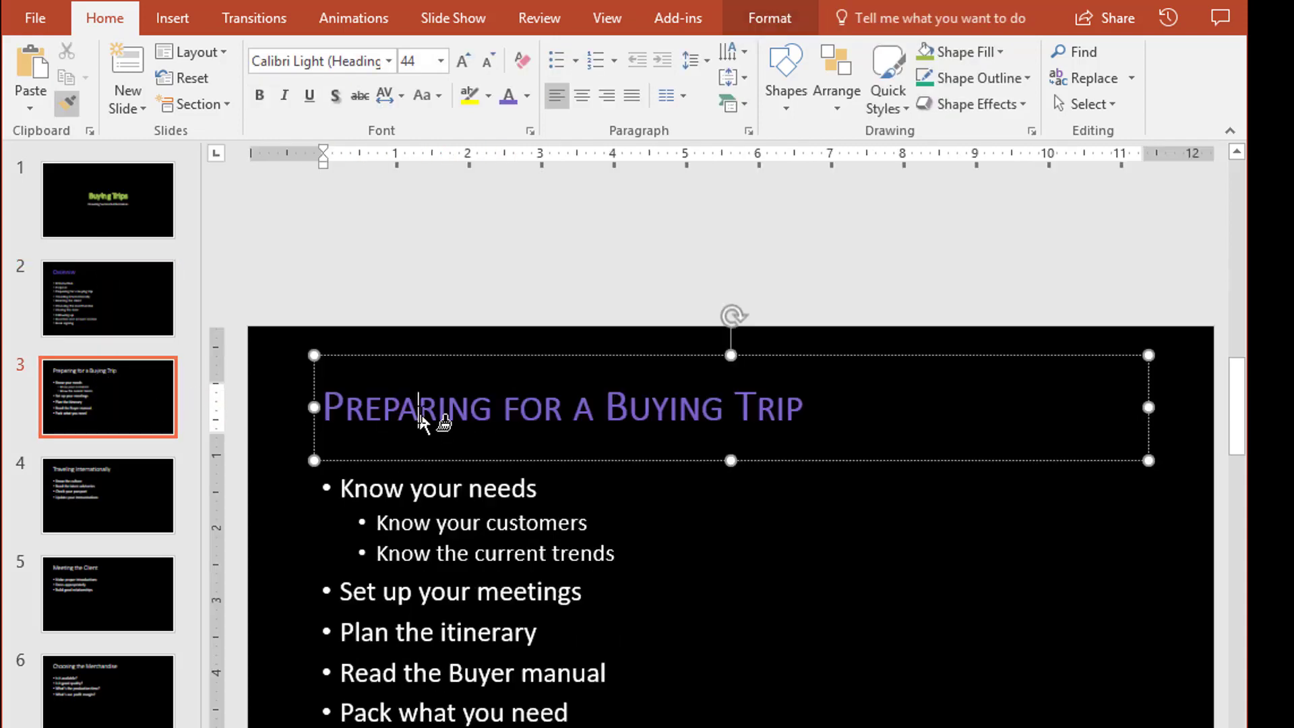
click(147, 497)
click(372, 407)
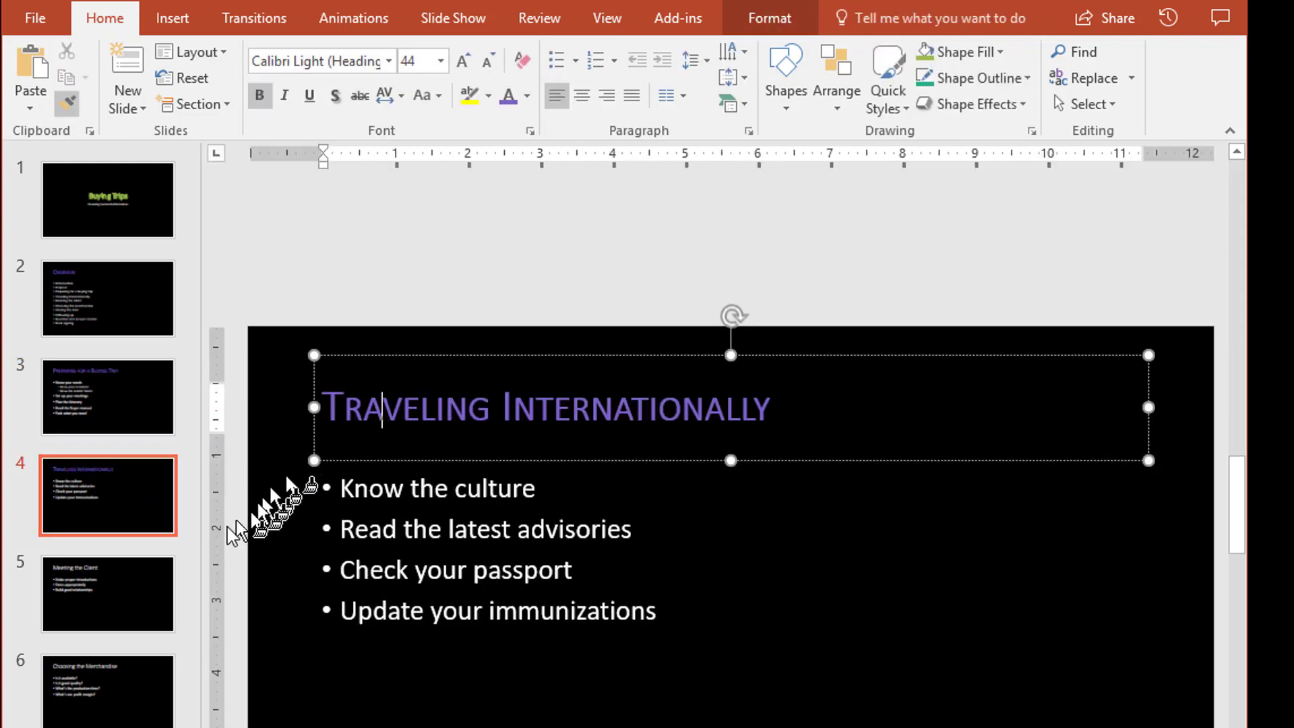
click(138, 584)
click(375, 407)
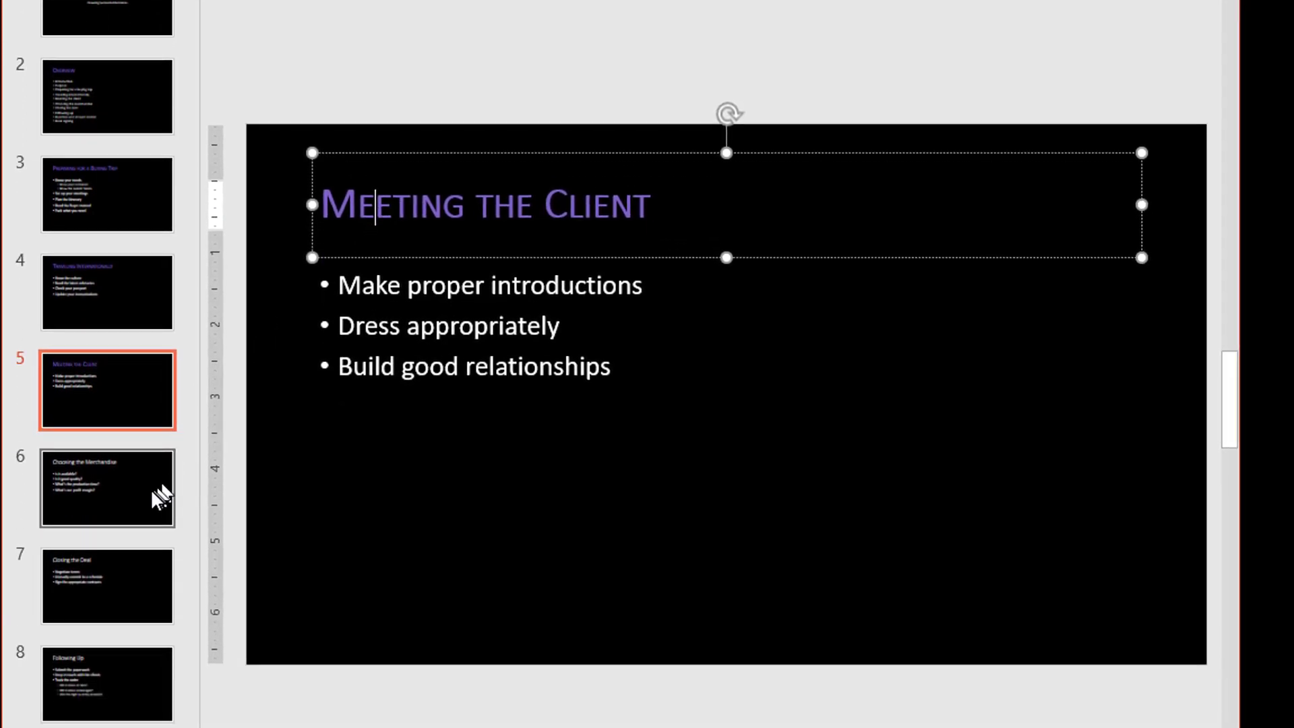
click(159, 497)
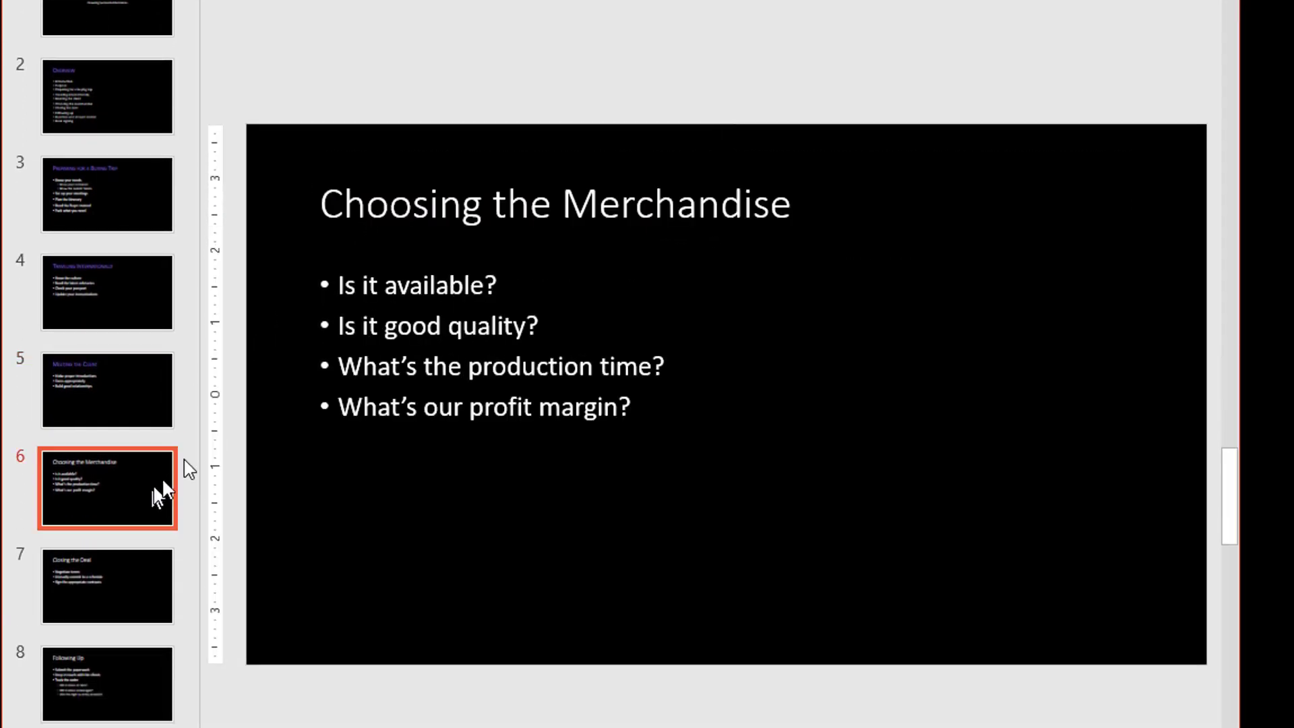
click(413, 206)
click(163, 566)
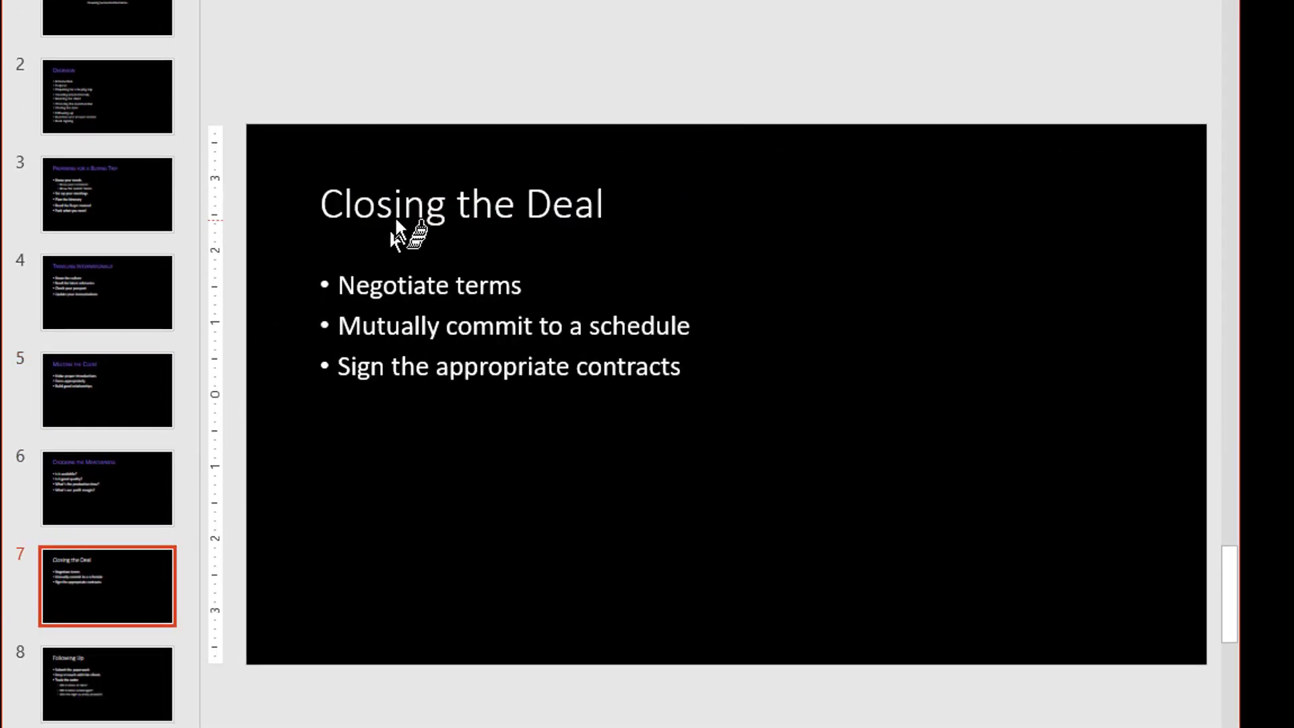
click(398, 209)
click(101, 674)
click(426, 208)
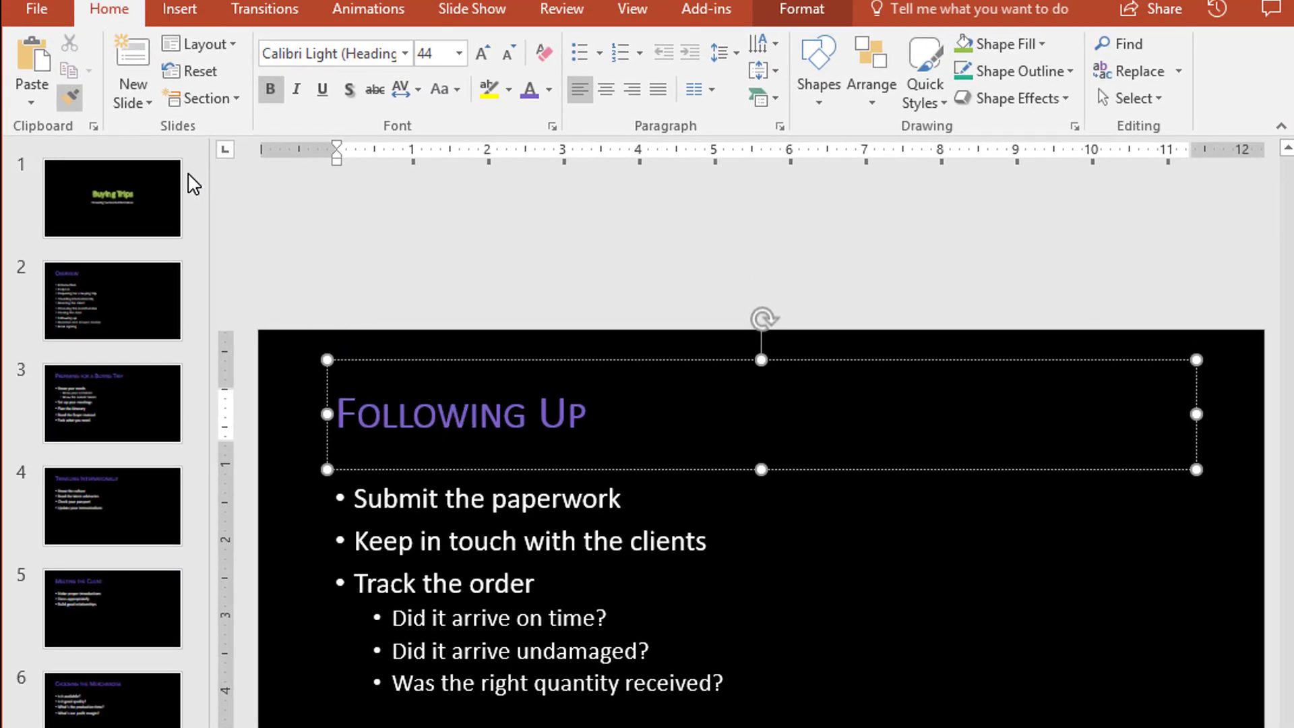
Turn Format Painter off and click into the slide 8 'Following Up' text
double_click(72, 101)
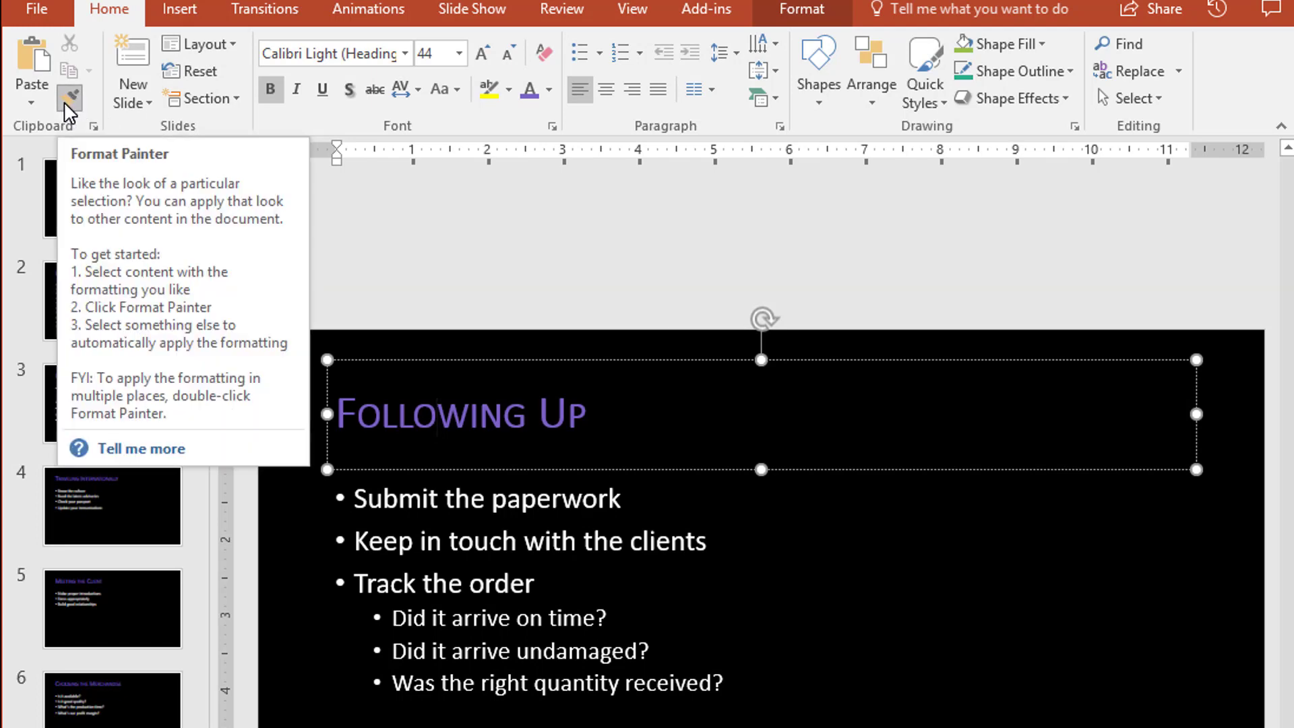
click(72, 98)
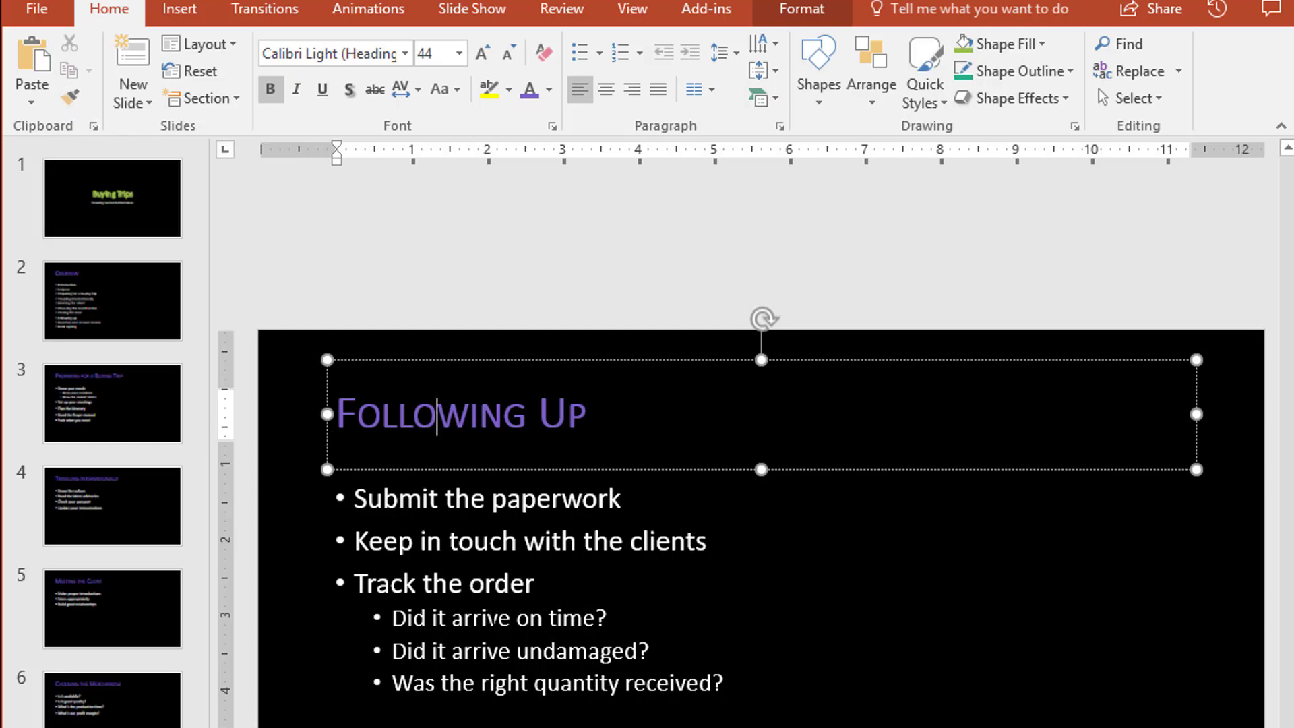
click(488, 615)
click(459, 542)
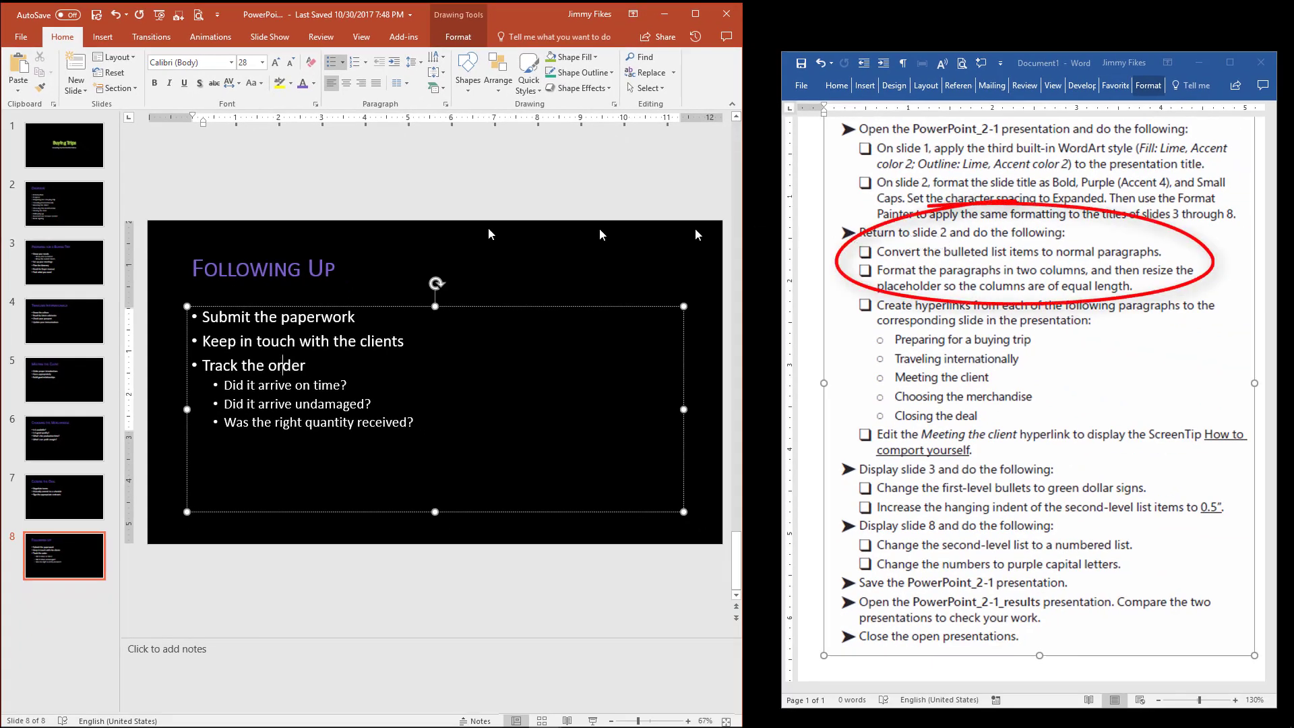
Select the whole Overview list box on slide 2 and remove all its bullets
click(86, 203)
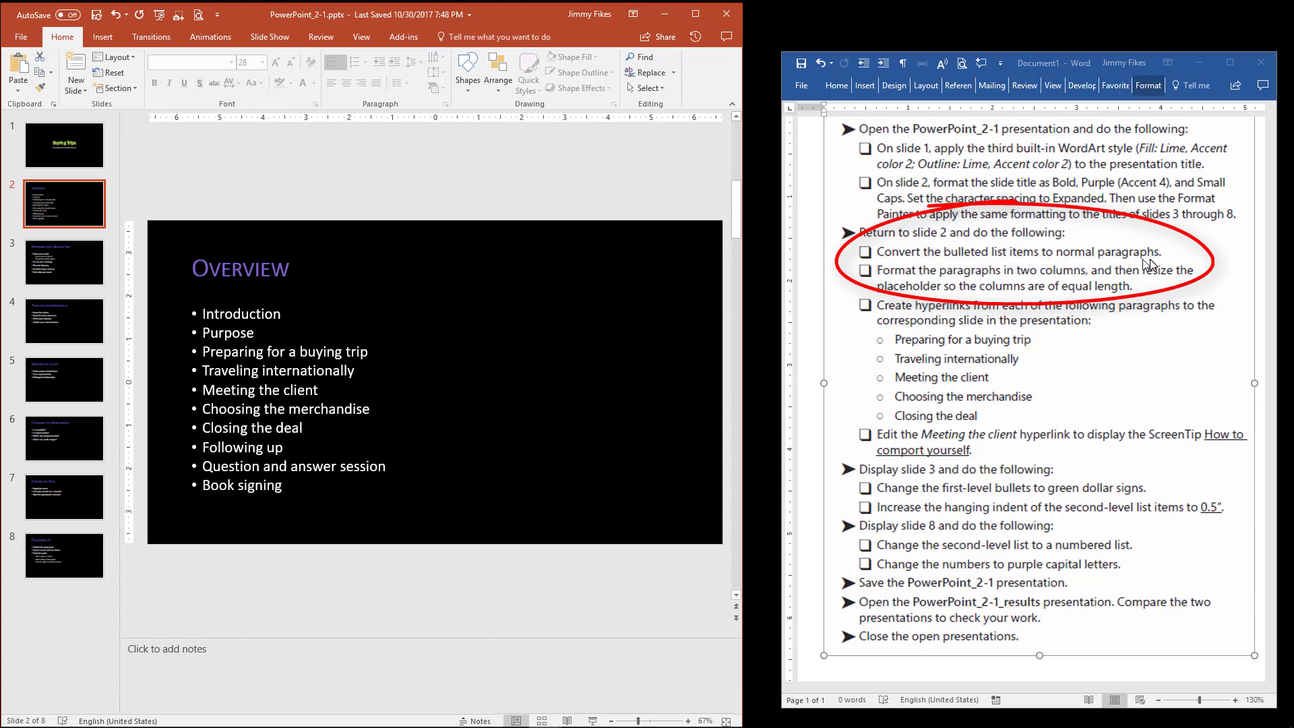
click(231, 389)
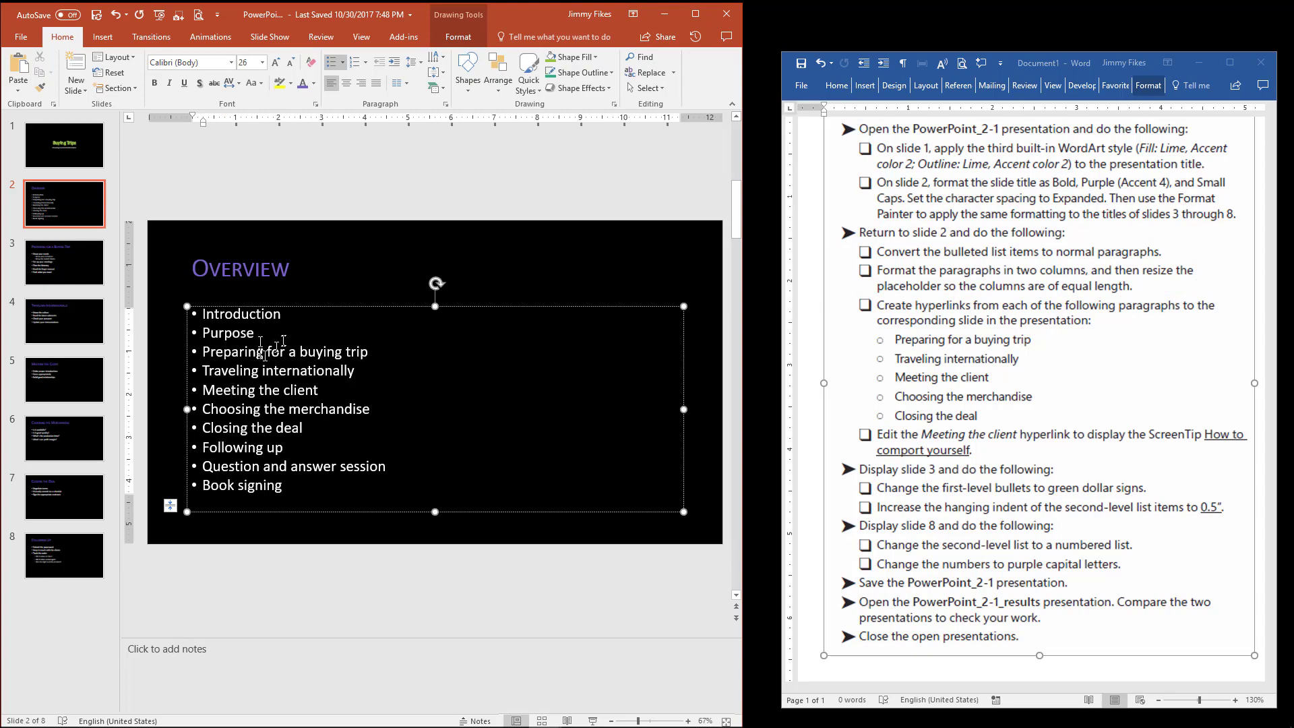
click(299, 306)
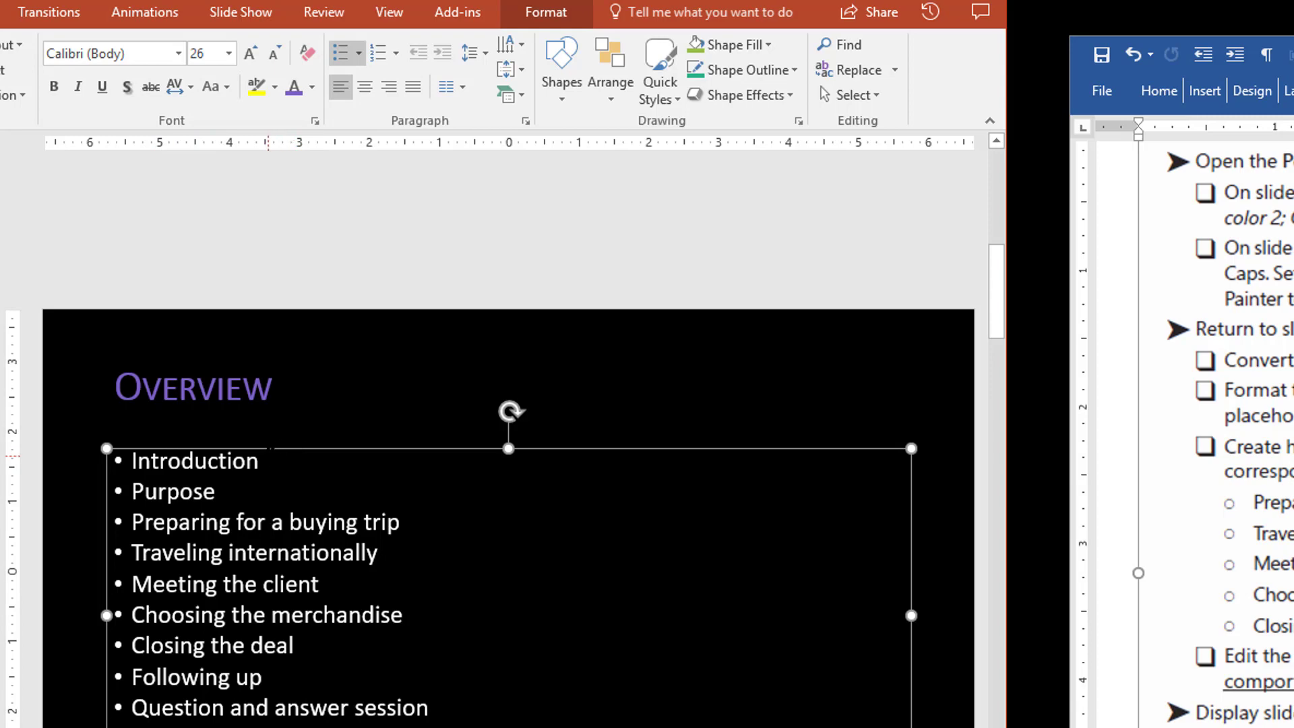
click(342, 54)
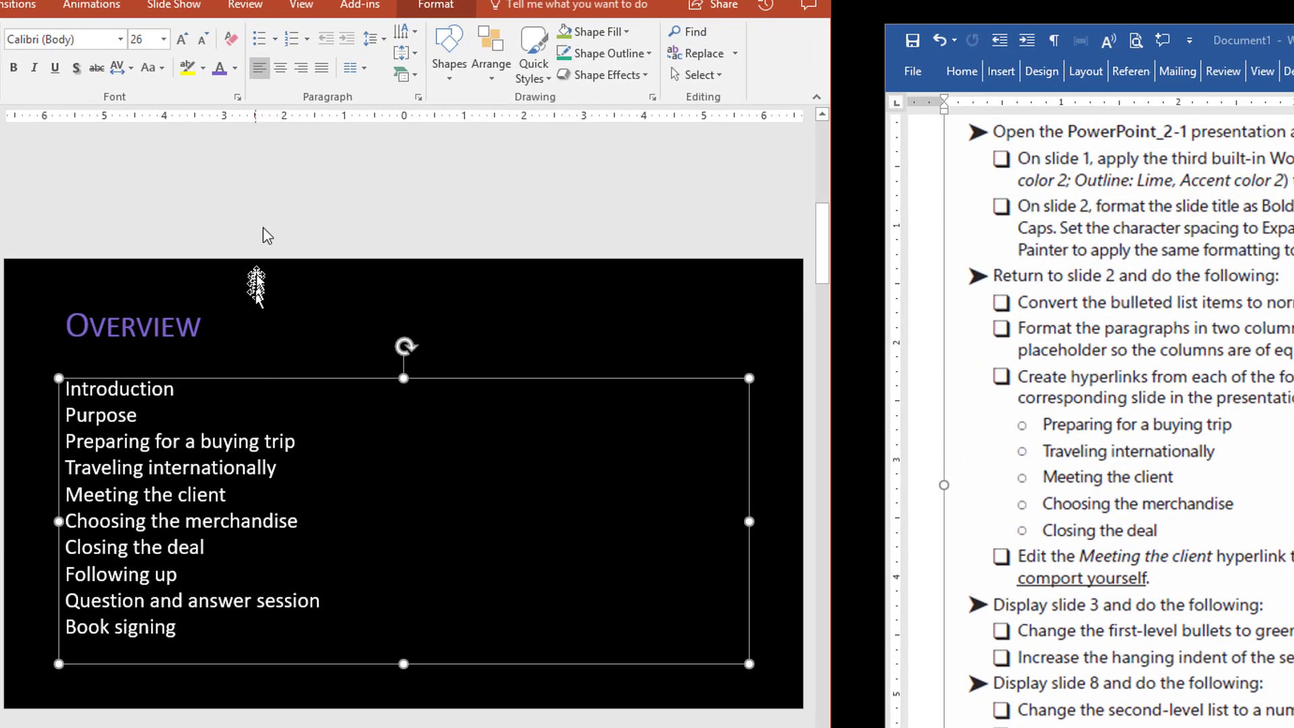
Set the Overview list to Two Columns and shorten its box to five items per column
click(354, 69)
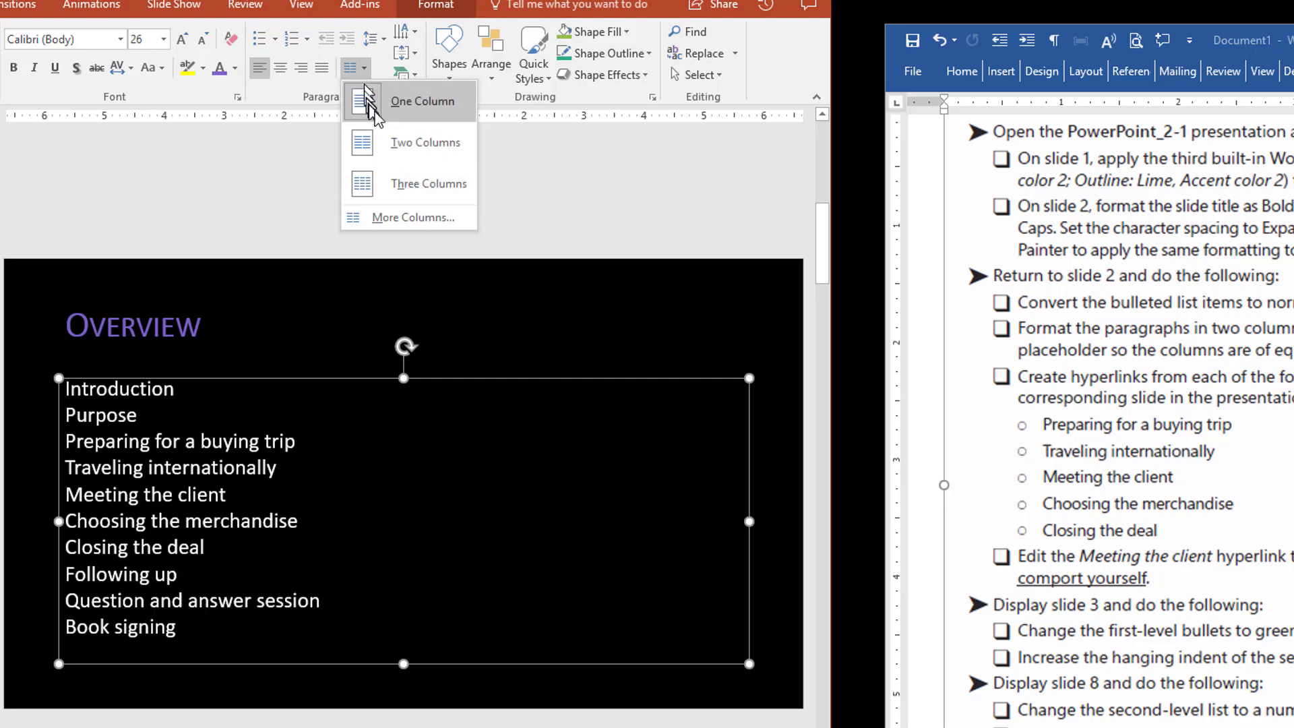
click(390, 142)
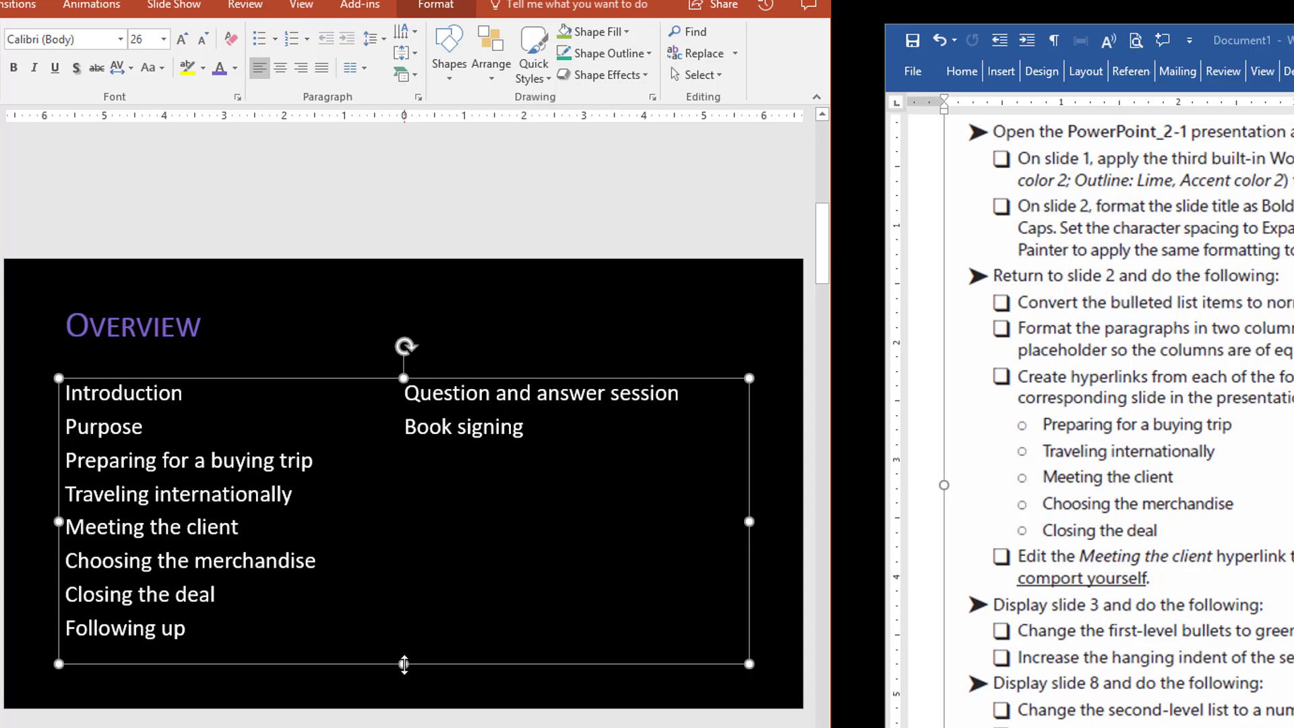
drag(403, 664, 398, 563)
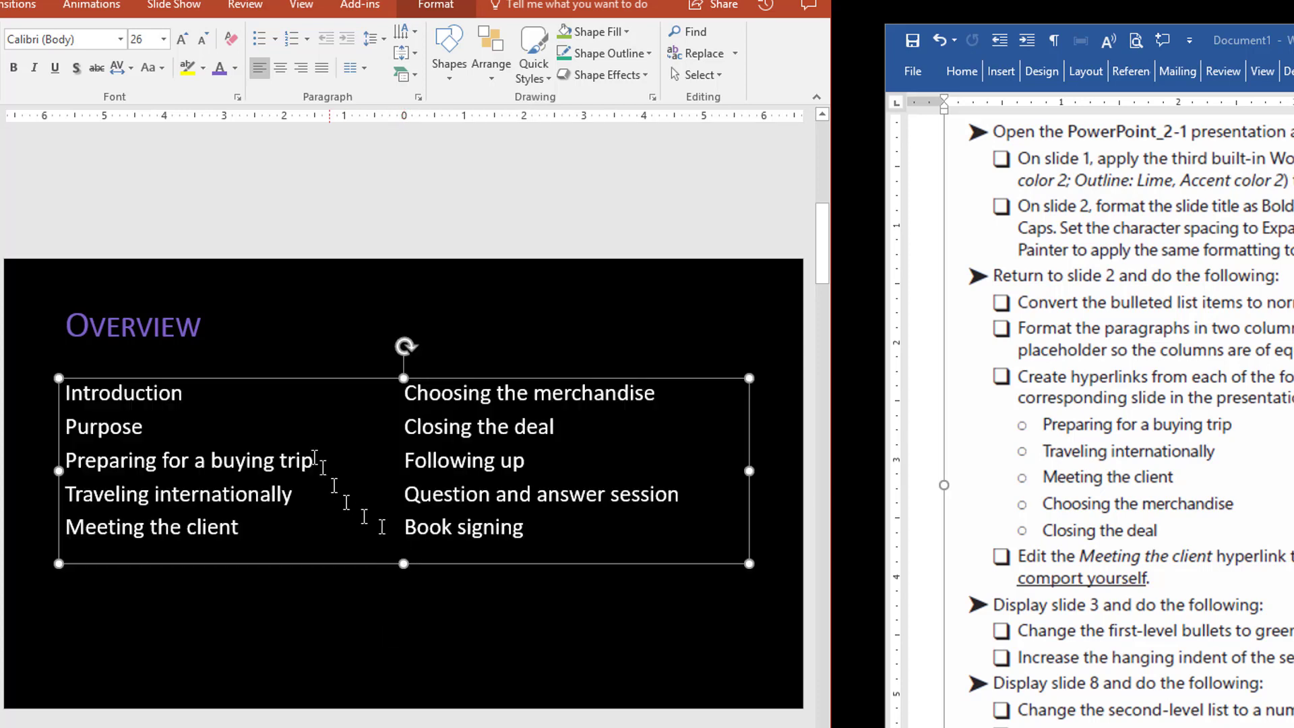